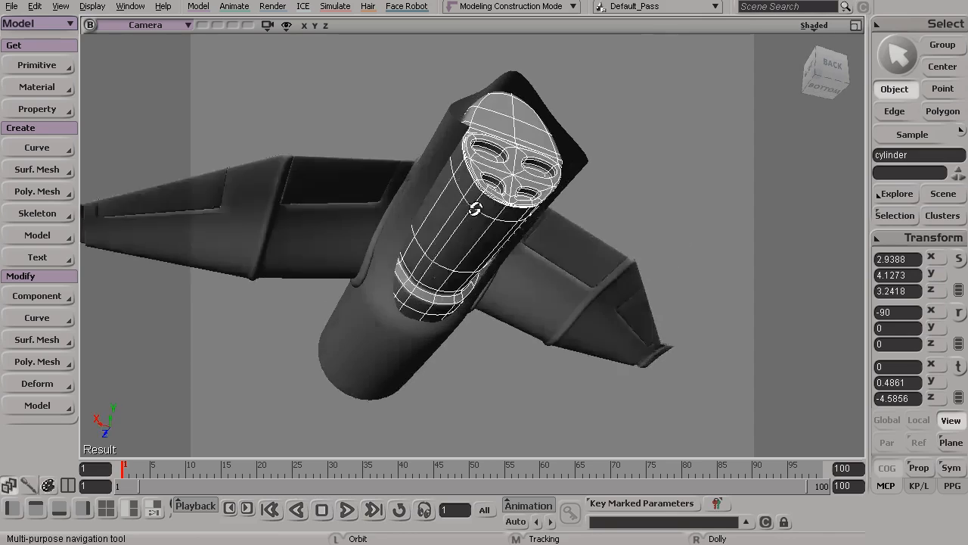
Delete the inner cylinder's top polygons beneath the cockpit opening and along the section leading to its front end
key(s)
drag(515, 231, 508, 331)
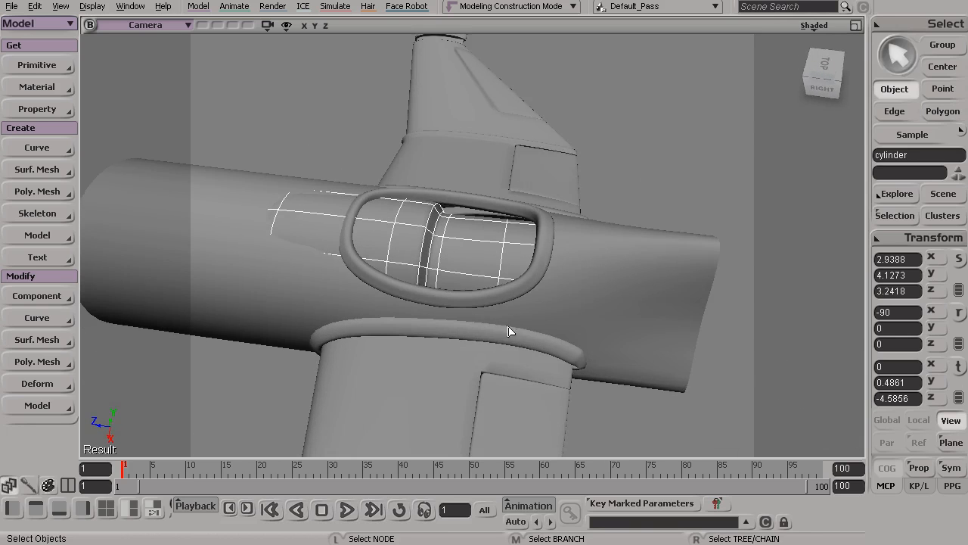
drag(474, 208, 365, 203)
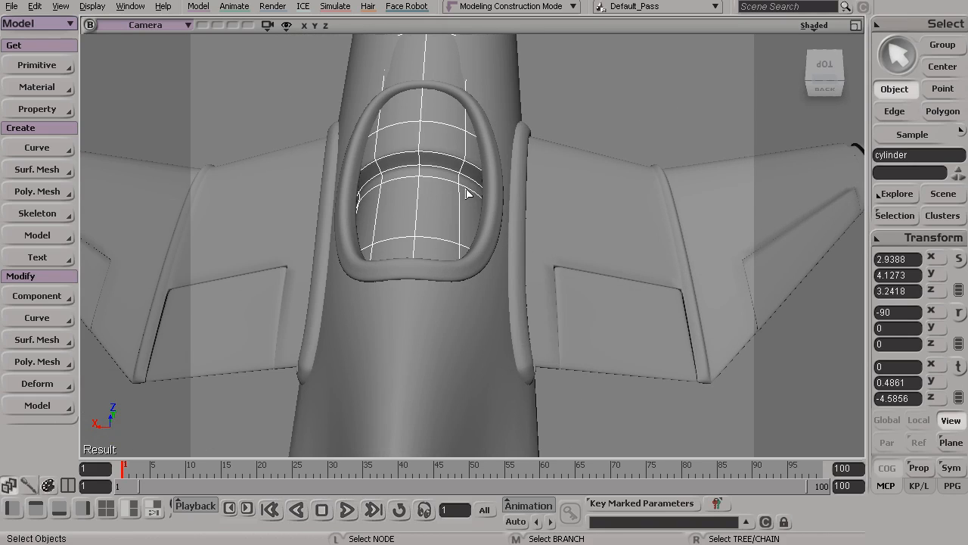
key(u)
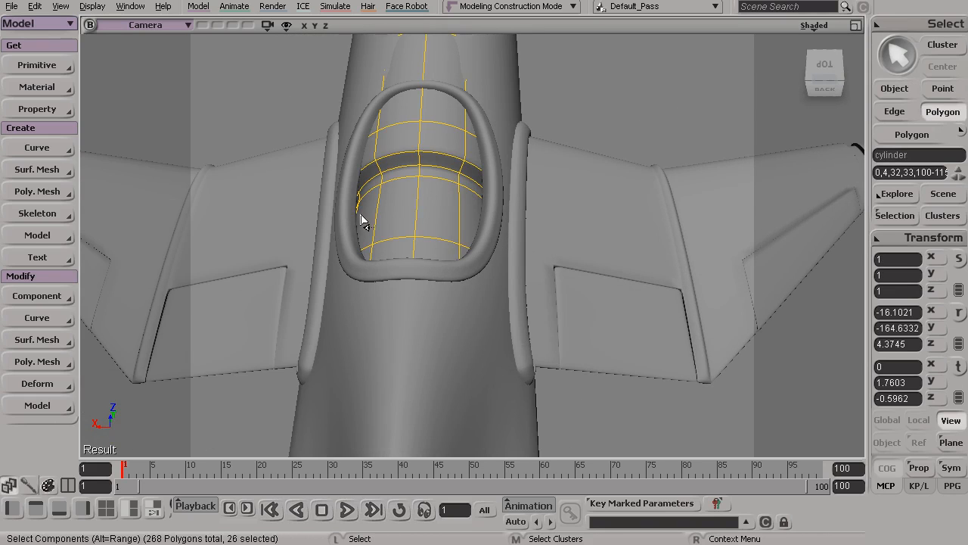
drag(380, 226, 388, 177)
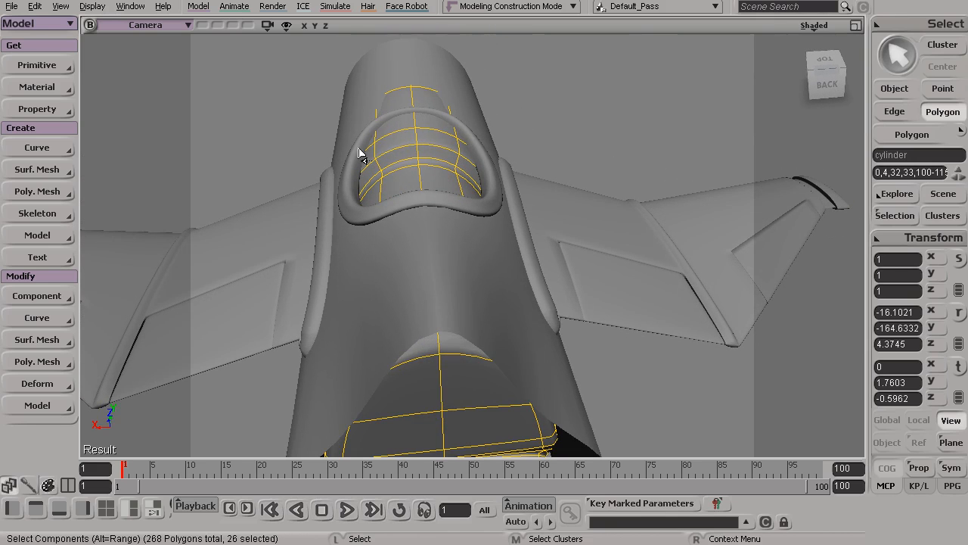
mouse_move(476, 164)
mouse_down()
mouse_move(432, 177)
mouse_move(436, 264)
mouse_move(466, 240)
mouse_up()
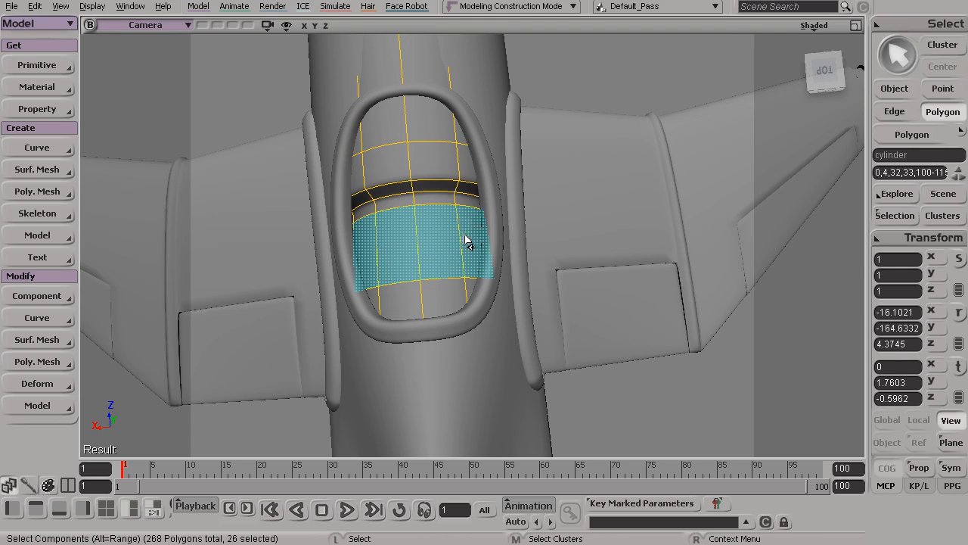
mouse_move(370, 195)
mouse_down()
mouse_move(368, 180)
mouse_move(416, 147)
mouse_move(461, 152)
mouse_move(360, 144)
mouse_move(380, 214)
mouse_move(537, 197)
mouse_move(507, 187)
mouse_move(504, 232)
mouse_move(430, 188)
mouse_move(513, 179)
mouse_move(540, 190)
mouse_move(449, 190)
mouse_move(459, 162)
mouse_move(460, 184)
mouse_move(523, 233)
mouse_move(428, 229)
mouse_up()
key(s)
key(s)
shift+drag(497, 274, 505, 281)
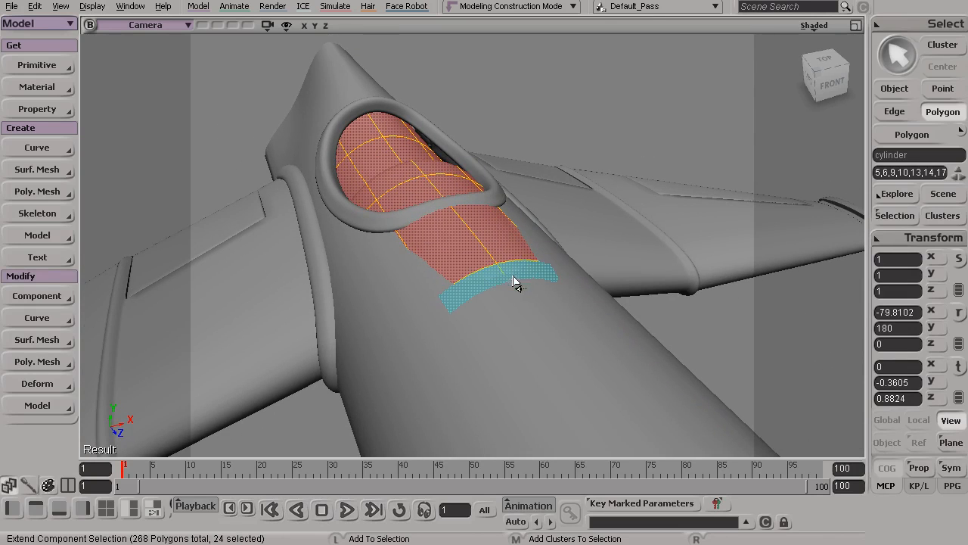
mouse_move(531, 316)
shift+mouse_down()
mouse_move(508, 346)
mouse_move(518, 281)
mouse_move(502, 280)
mouse_move(509, 273)
shift+mouse_up()
key(s)
key(Delete)
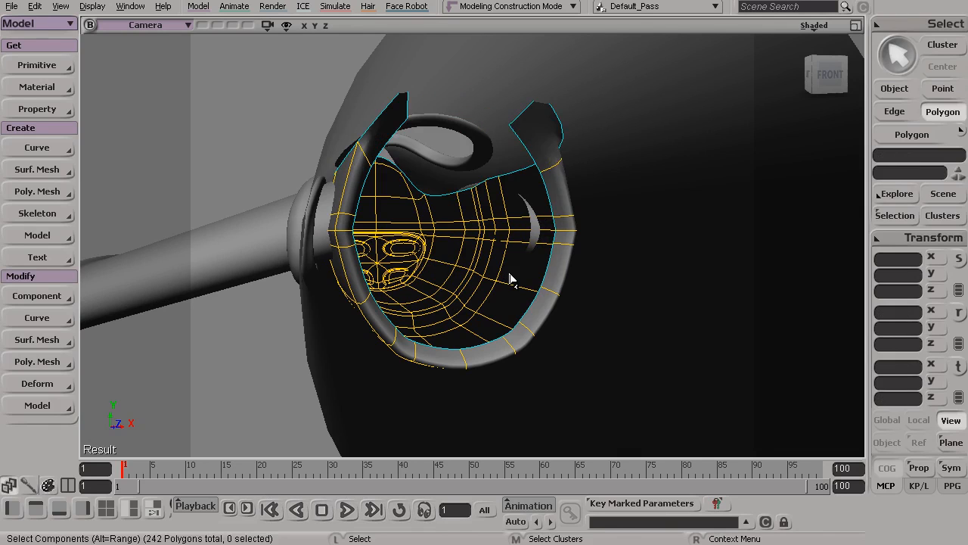
Delete the strip of rim polygons around the open front end of the inner cylinder
key(s)
mouse_move(437, 233)
mouse_down()
mouse_move(422, 292)
mouse_move(431, 240)
mouse_up()
click(535, 175)
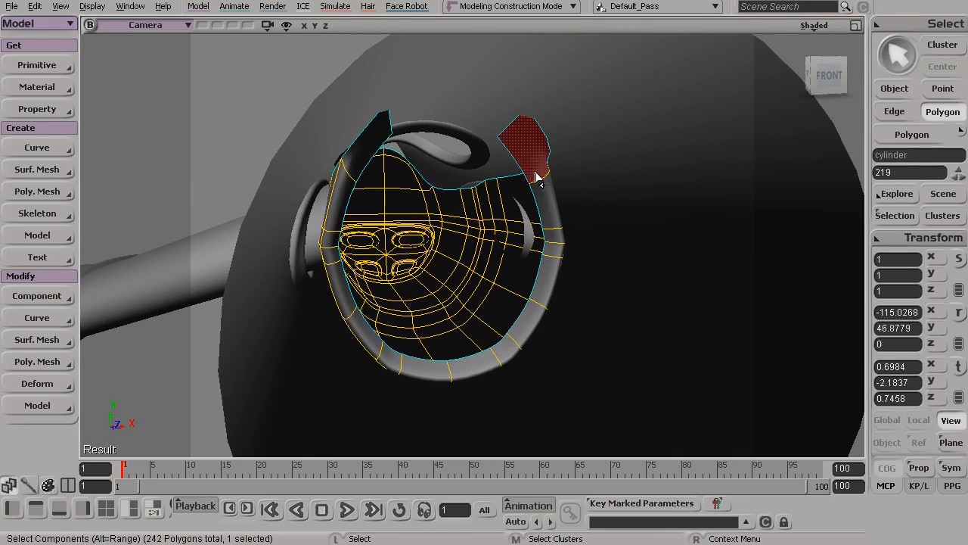
alt+click(555, 214)
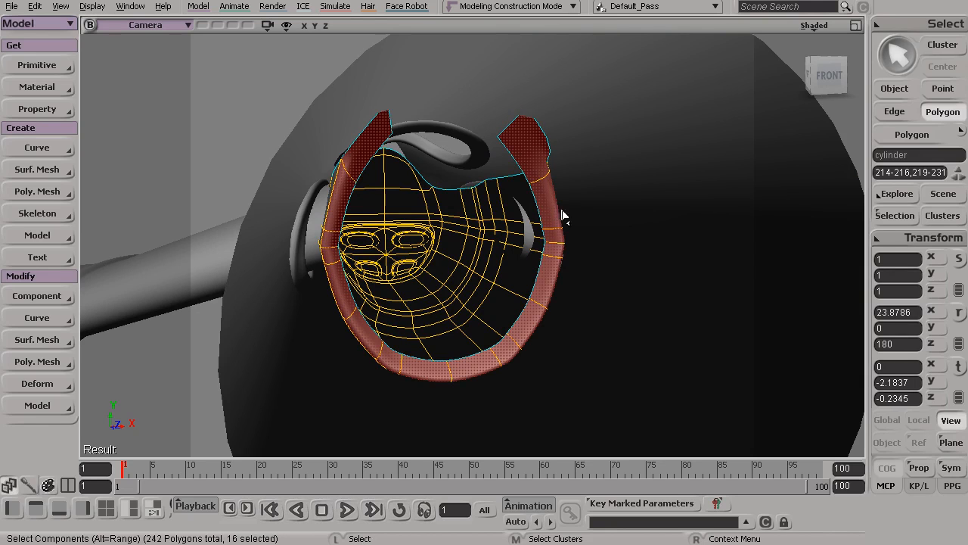
key(s)
drag(510, 354, 503, 255)
key(s)
right_drag(458, 312, 518, 401)
key(s)
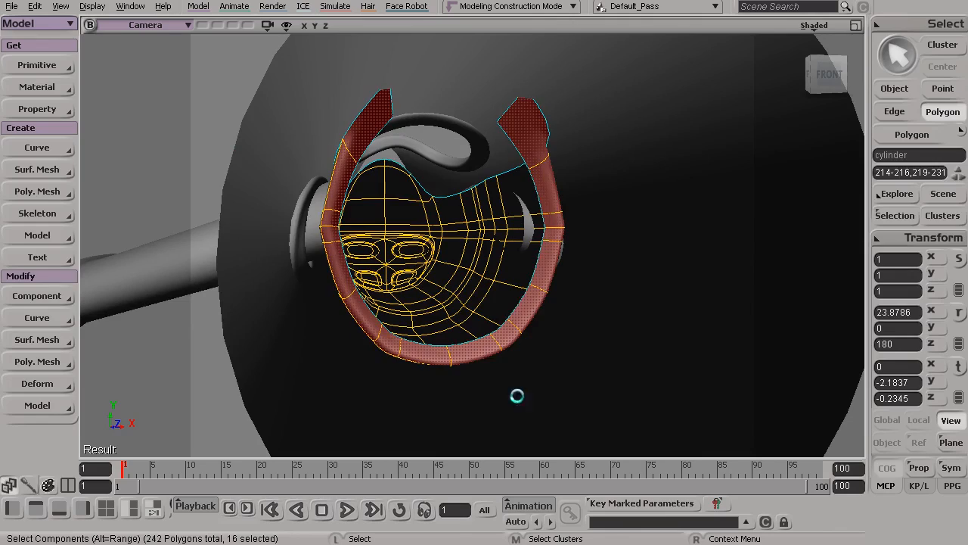
key(Delete)
Select the points along the upper rear edge of the inner cylinder body
key(s)
drag(505, 370, 659, 353)
key(space)
click(619, 310)
key(s)
drag(619, 310, 540, 262)
key(t)
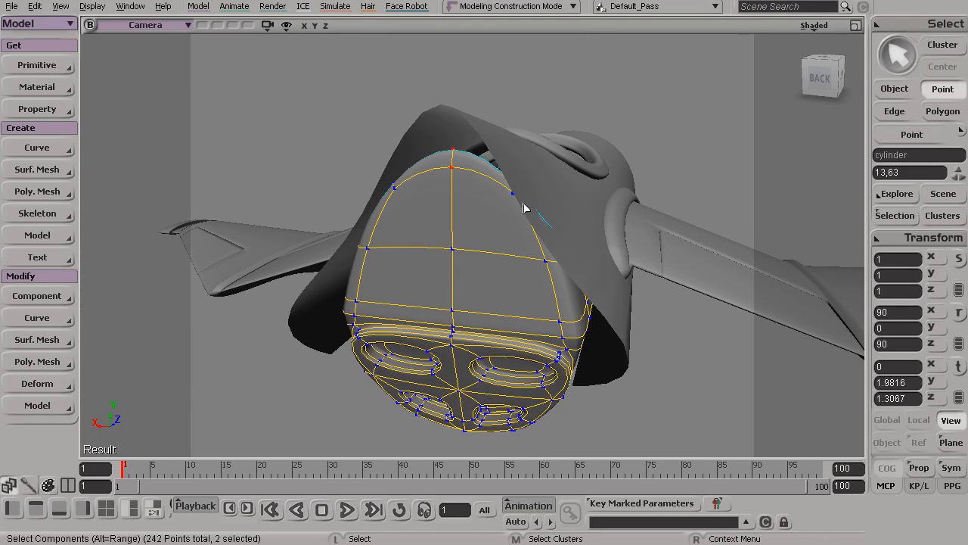
key(s)
drag(516, 199, 653, 244)
drag(562, 234, 536, 277)
key(s)
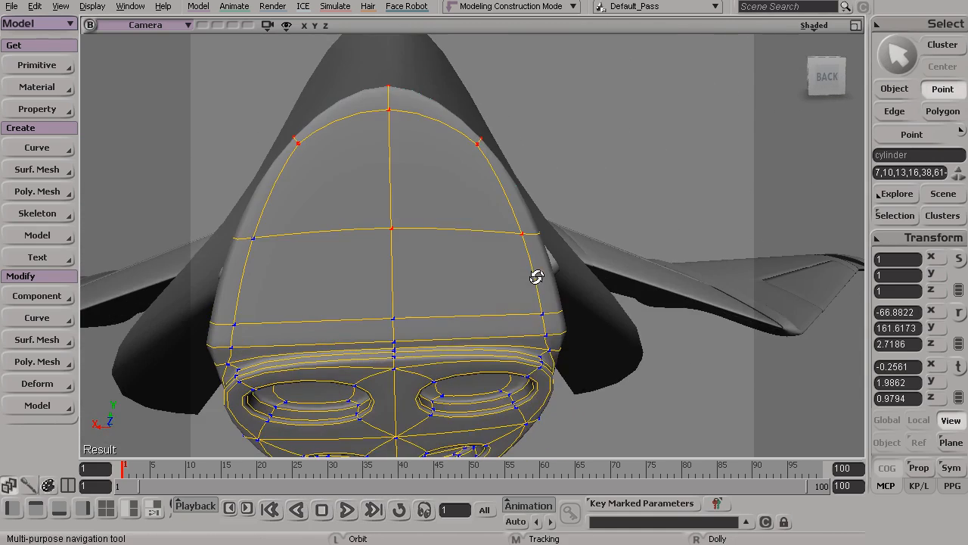
Check and extend the upper rear point selection using the Right view, and return to object selection
click(856, 26)
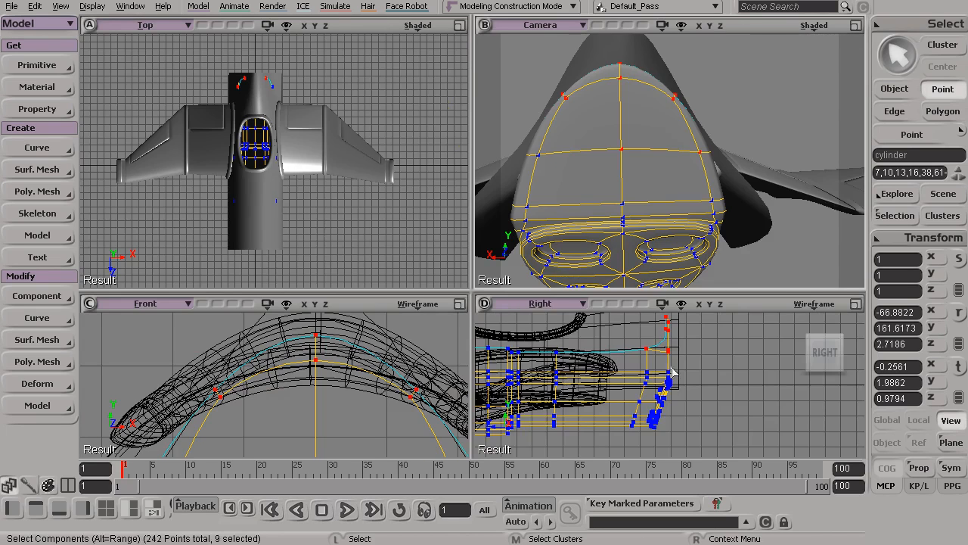
key(s)
middle_drag(672, 371, 691, 404)
right_drag(691, 404, 700, 361)
middle_drag(700, 361, 688, 370)
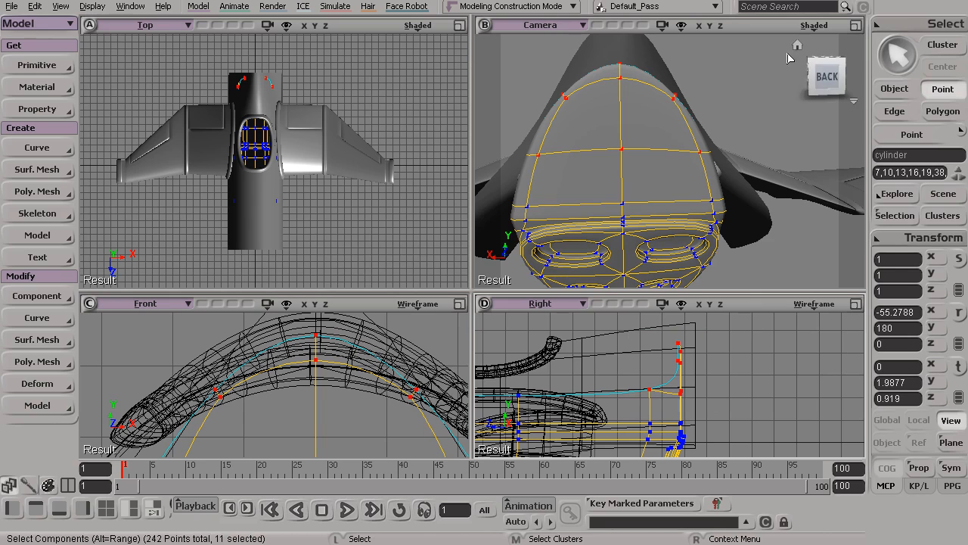
key(s)
mouse_move(616, 189)
mouse_down()
mouse_move(610, 203)
mouse_move(595, 174)
mouse_move(627, 174)
mouse_up()
key(x)
key(s)
right_drag(627, 174, 620, 181)
key(space)
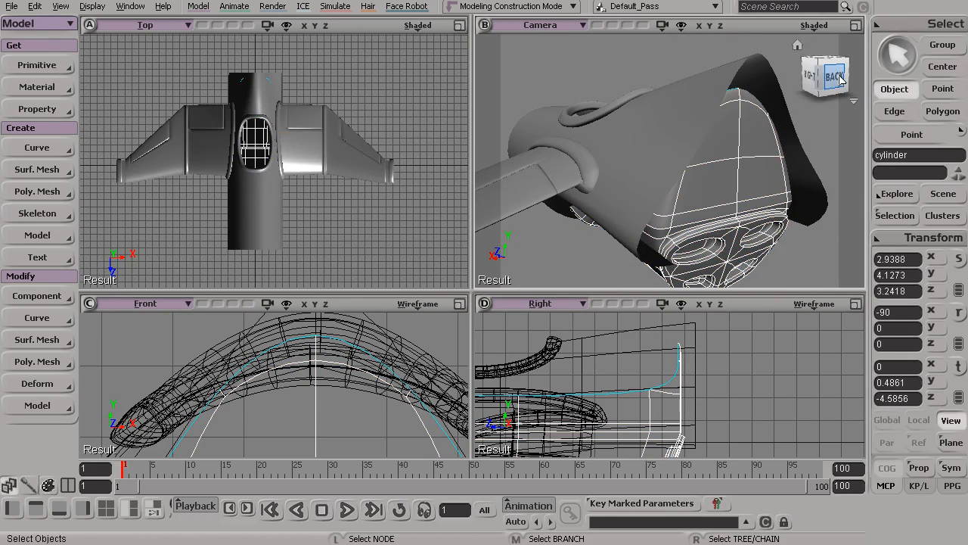
Examine the rear of the fuselage and the engine end plate from several angles with nothing selected
click(855, 26)
key(s)
drag(633, 225, 659, 226)
right_drag(658, 227, 510, 215)
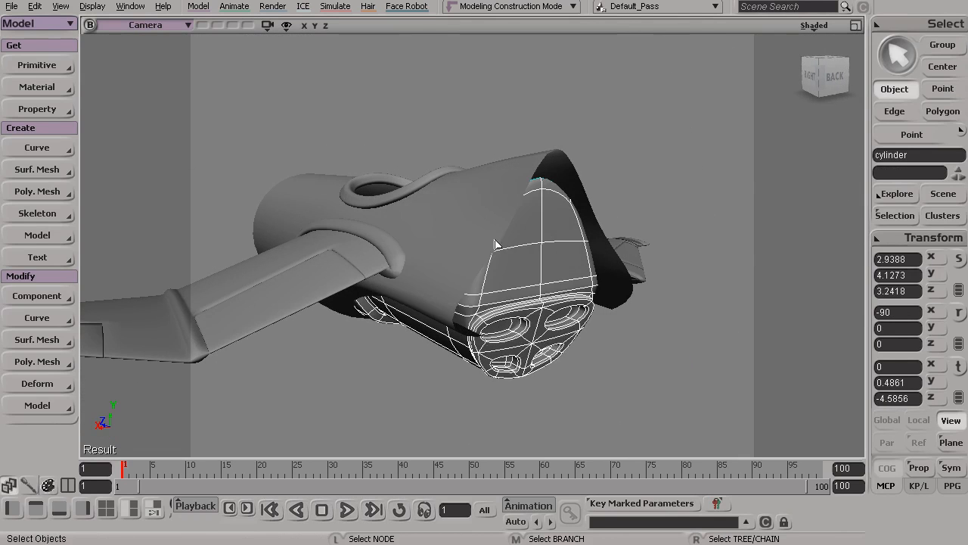
key(s)
drag(627, 382, 516, 170)
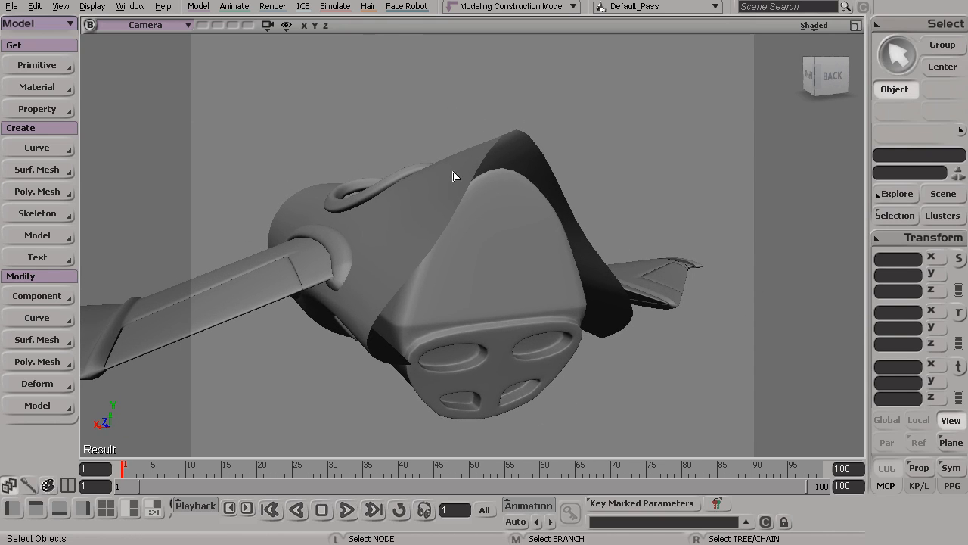
key(s)
drag(456, 177, 523, 199)
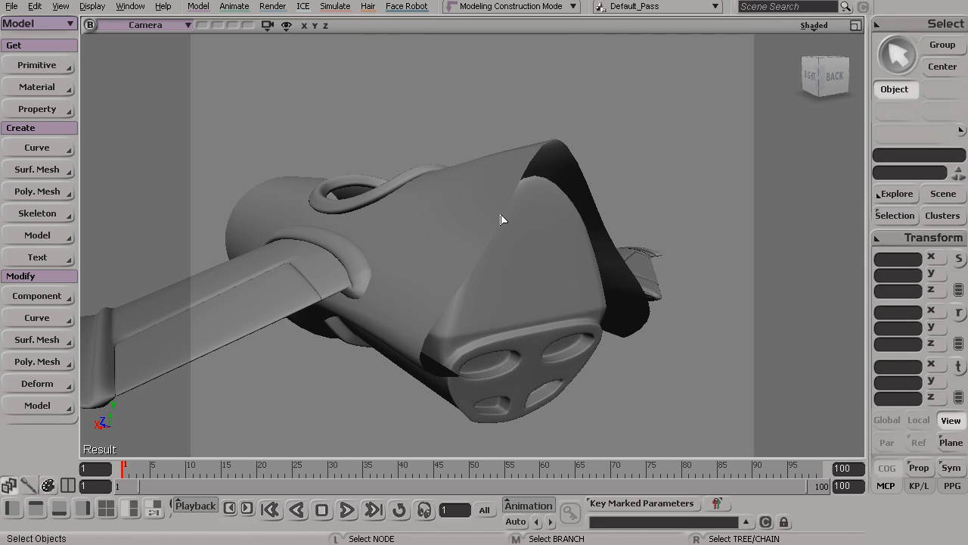
key(s)
drag(564, 231, 546, 231)
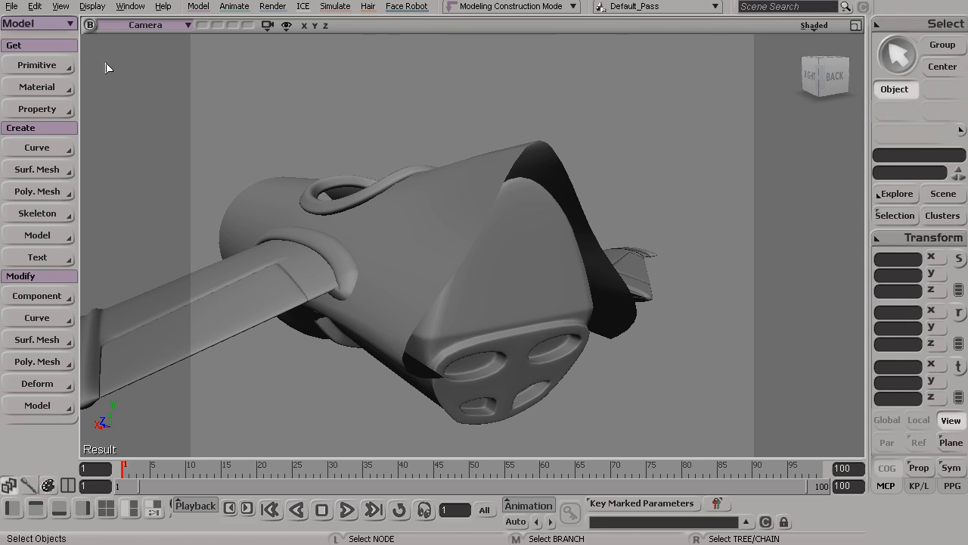
Create a polygon mesh cylinder with subdivisions of 12 in U, 3 in V and 1 for the base
click(38, 65)
mouse_move(140, 94)
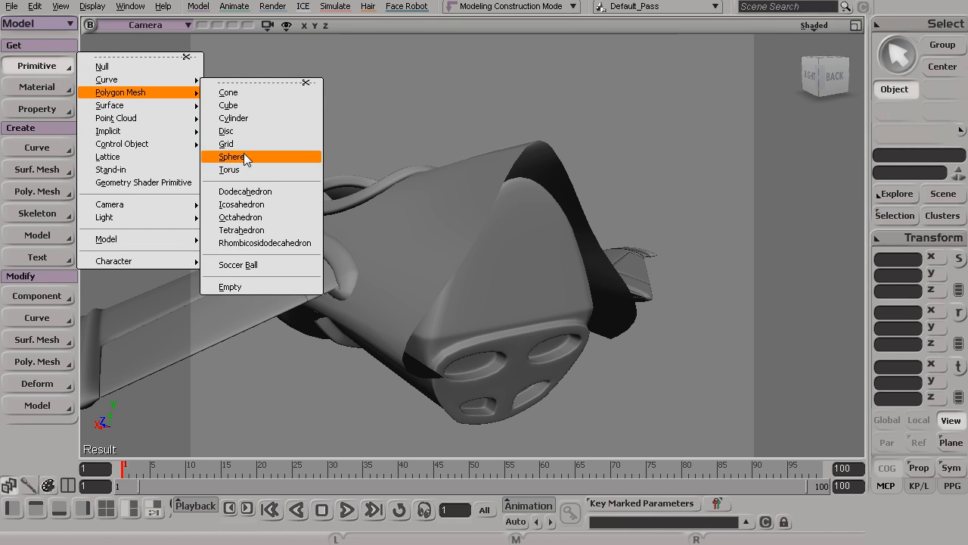
click(235, 119)
key(s)
drag(402, 177, 439, 273)
middle_drag(438, 273, 576, 327)
drag(577, 326, 538, 294)
right_drag(538, 294, 577, 343)
middle_drag(577, 343, 534, 261)
right_drag(533, 261, 618, 318)
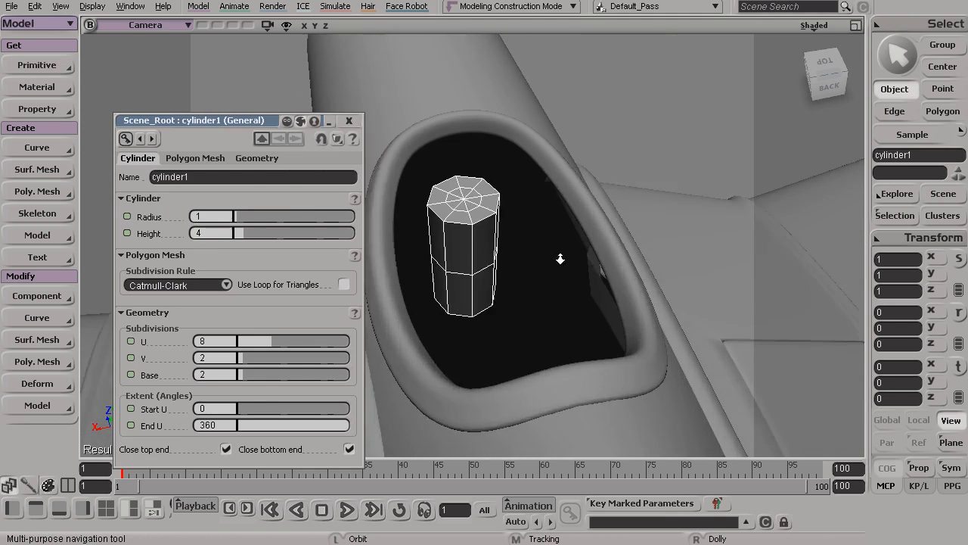
middle_drag(548, 295, 577, 309)
right_drag(577, 310, 541, 306)
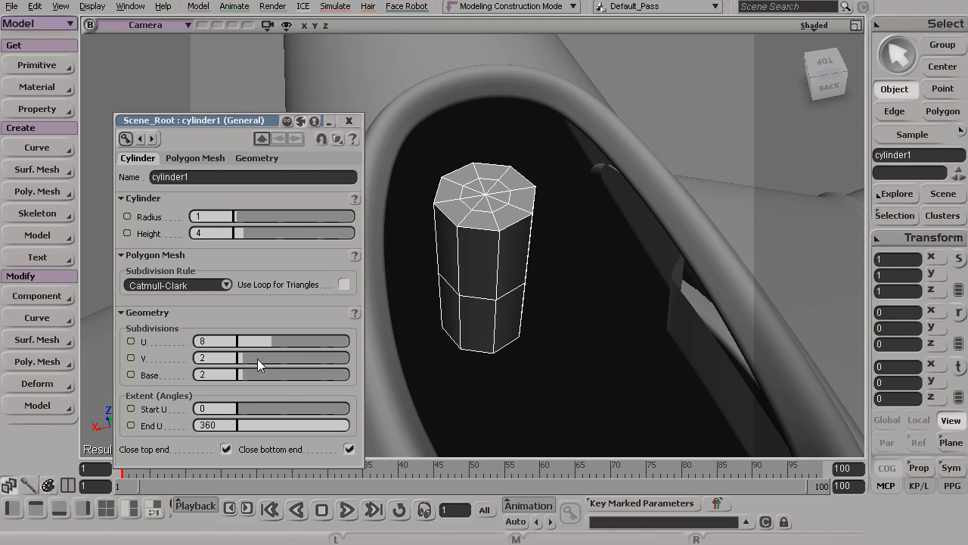
drag(271, 341, 292, 339)
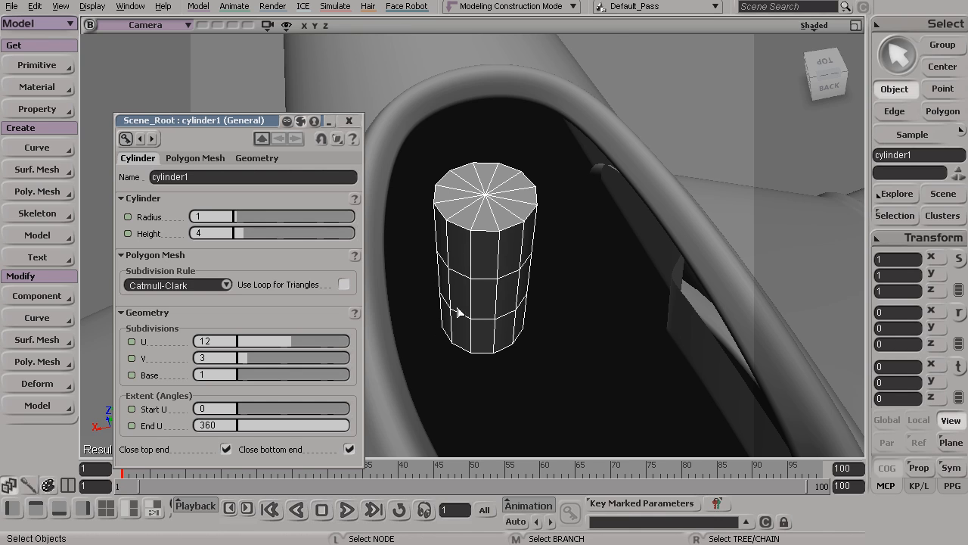
click(349, 120)
Rotate the new cylinder to -90 degrees about X in the Right view so it lies along the fuselage
key(s)
drag(475, 249, 447, 252)
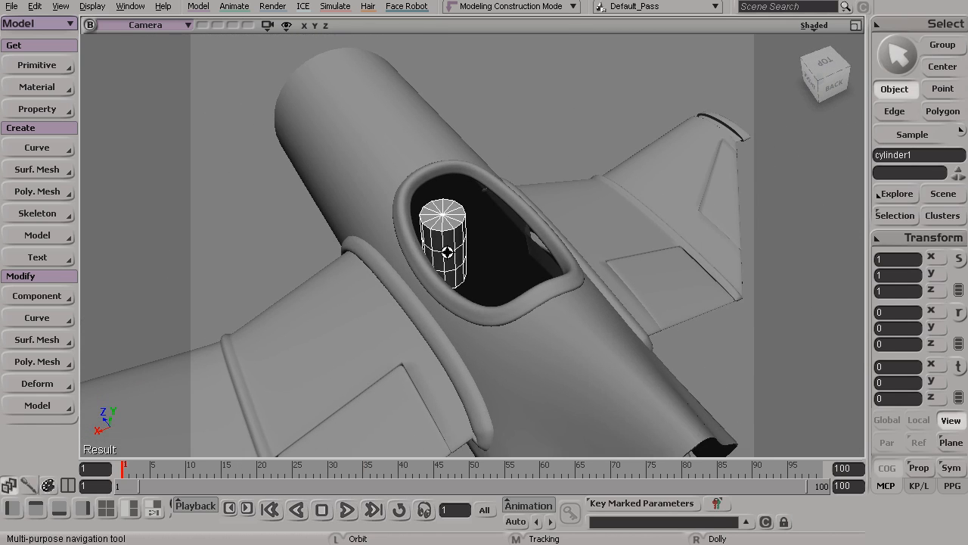
click(856, 25)
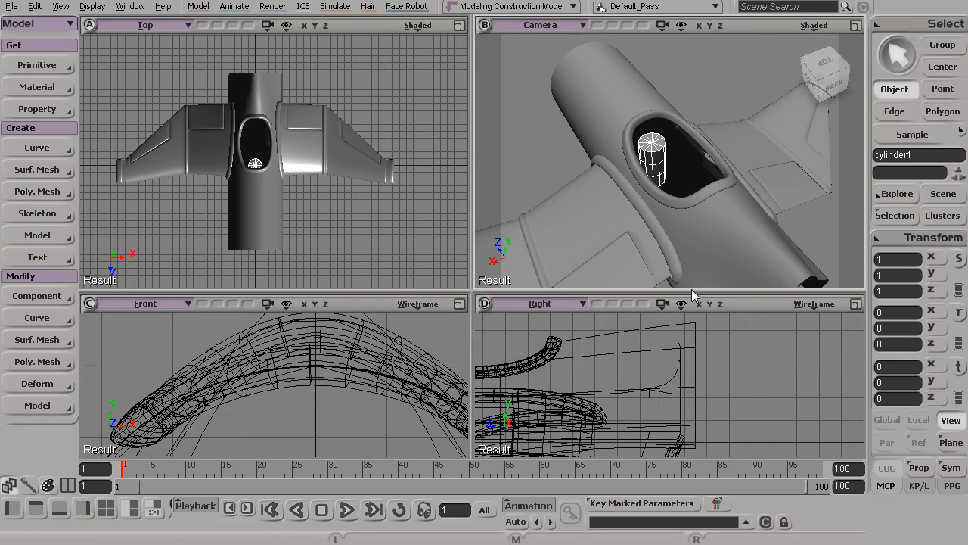
click(855, 303)
key(s)
middle_drag(335, 250, 614, 185)
right_drag(614, 184, 348, 235)
key(c)
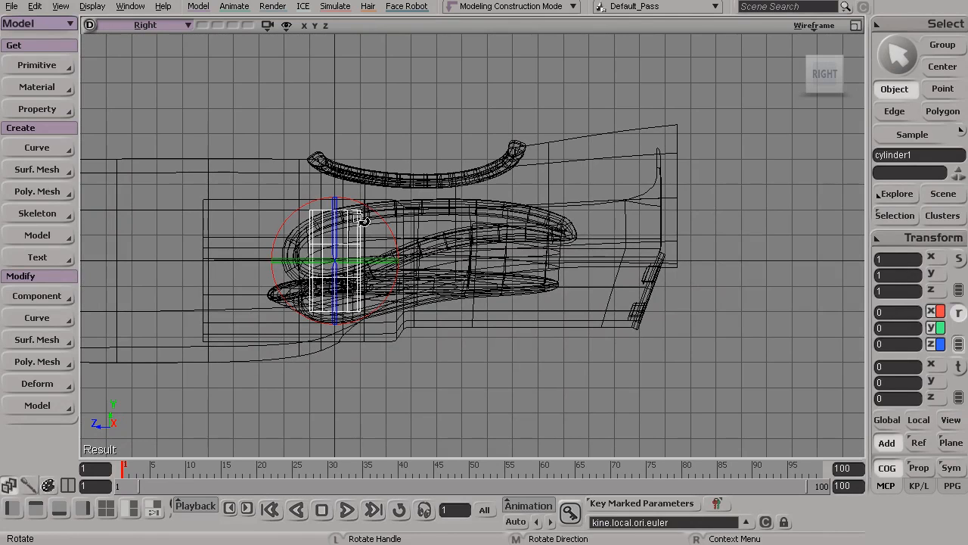
drag(364, 202, 395, 288)
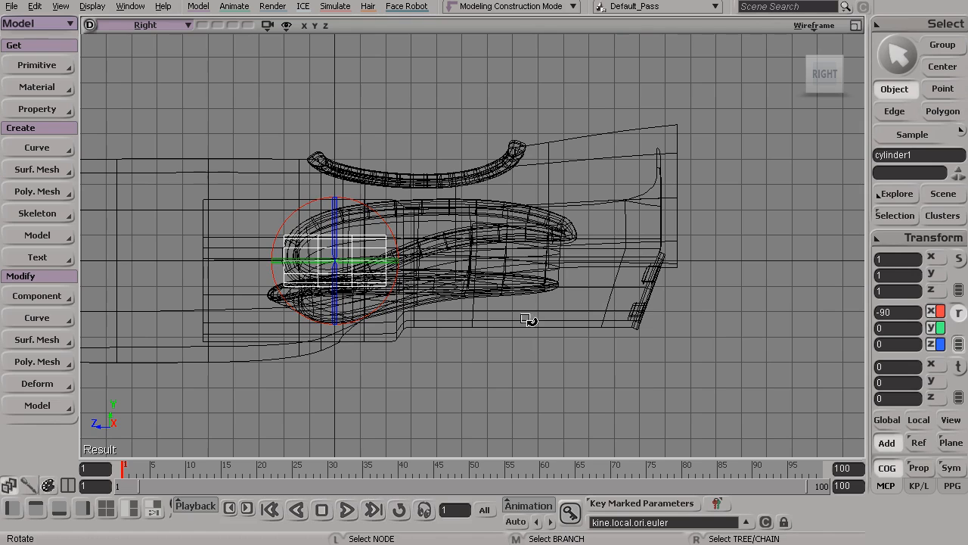
Move the new cylinder to the tail end of the fuselage, at about Y 2.208 and Z -14.012
key(v)
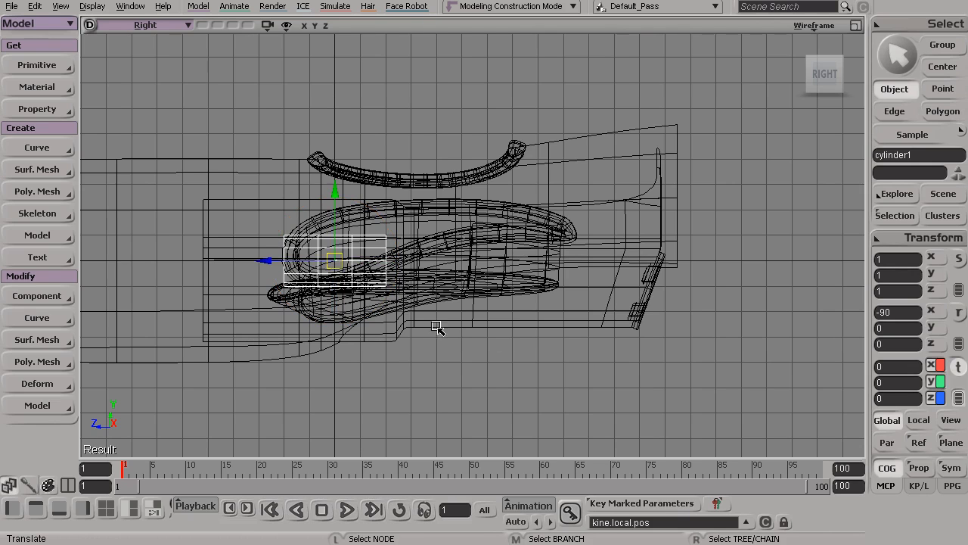
drag(343, 261, 697, 204)
alt+middle_drag(716, 203, 567, 227)
alt+right_drag(567, 228, 716, 273)
alt+middle_drag(716, 273, 601, 333)
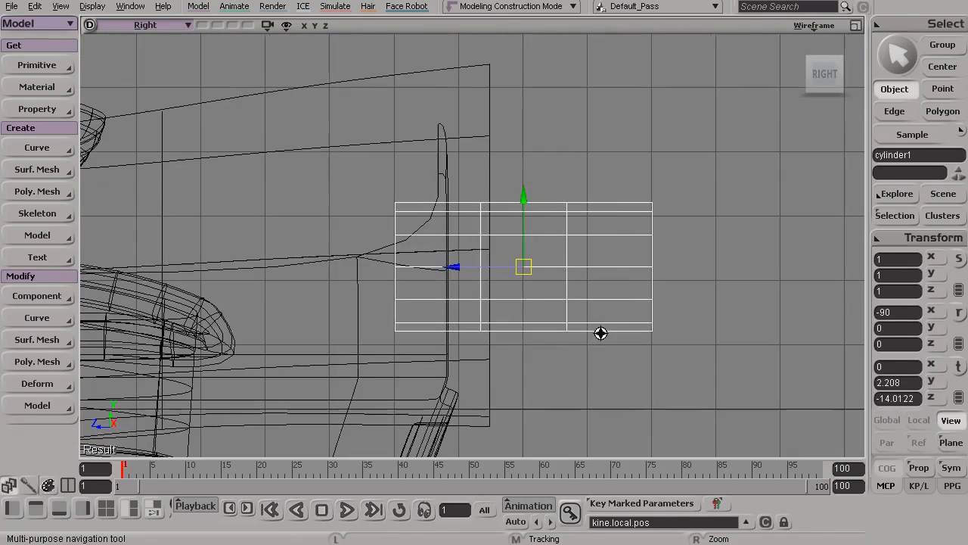
Scale the new cylinder to about 0.737 in X and Z and 0.3925 in Y
key(x)
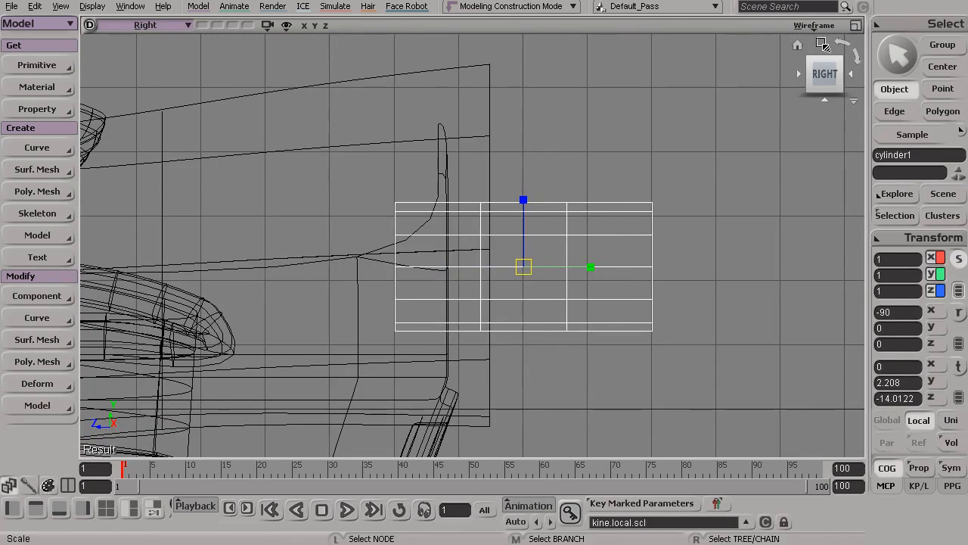
click(855, 26)
click(855, 26)
alt+drag(652, 227, 570, 219)
drag(520, 297, 529, 264)
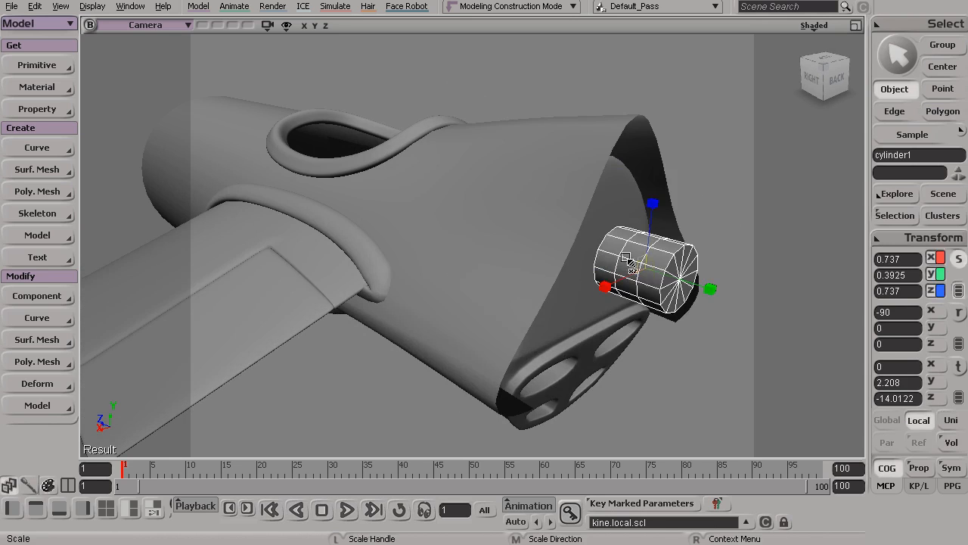
Move the cylinder up against the upper rear of the fuselage, to about Y 3.75 and Z -13.639
key(v)
drag(645, 262, 636, 128)
drag(590, 181, 496, 198)
alt+middle_drag(355, 186, 454, 259)
alt+right_drag(454, 258, 426, 255)
Widen and shorten the cylinder by scaling it to about 0.963 in X and Z and 0.240 in Y
key(x)
alt+drag(427, 253, 578, 272)
drag(546, 232, 523, 203)
Push the cylinder forward into the tail recess, to about Z -13.236
key(v)
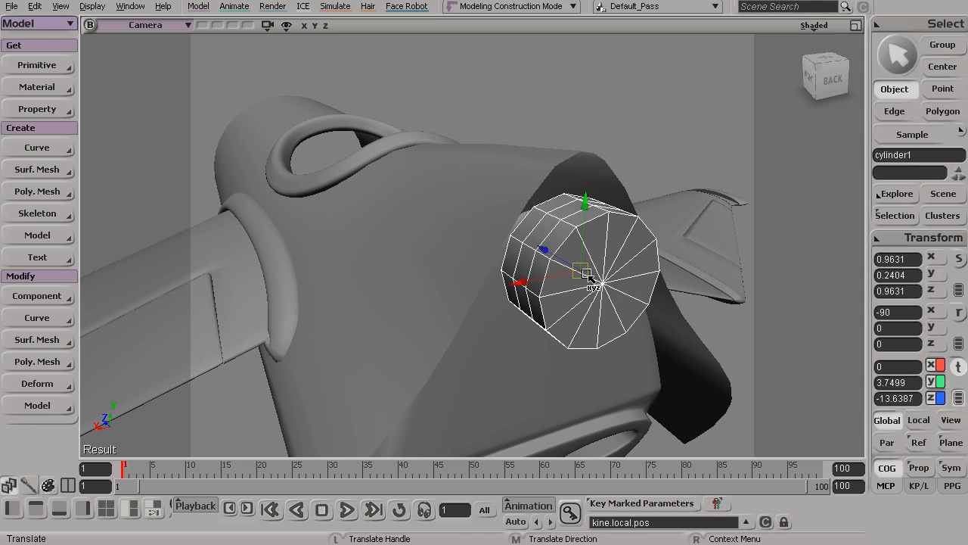
drag(537, 242, 477, 237)
key(s)
middle_drag(478, 237, 459, 275)
right_drag(458, 274, 529, 311)
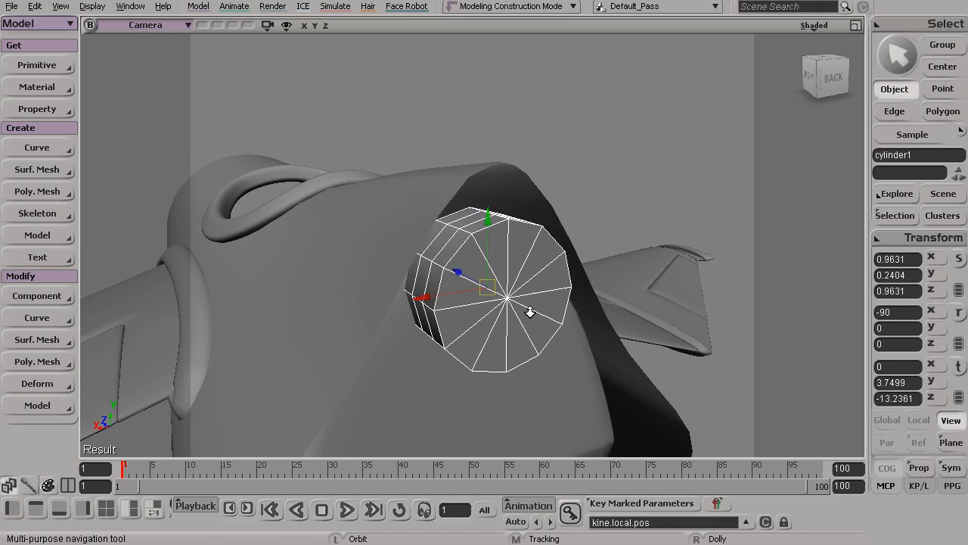
key(v)
key(s)
drag(424, 213, 490, 253)
right_drag(490, 253, 504, 260)
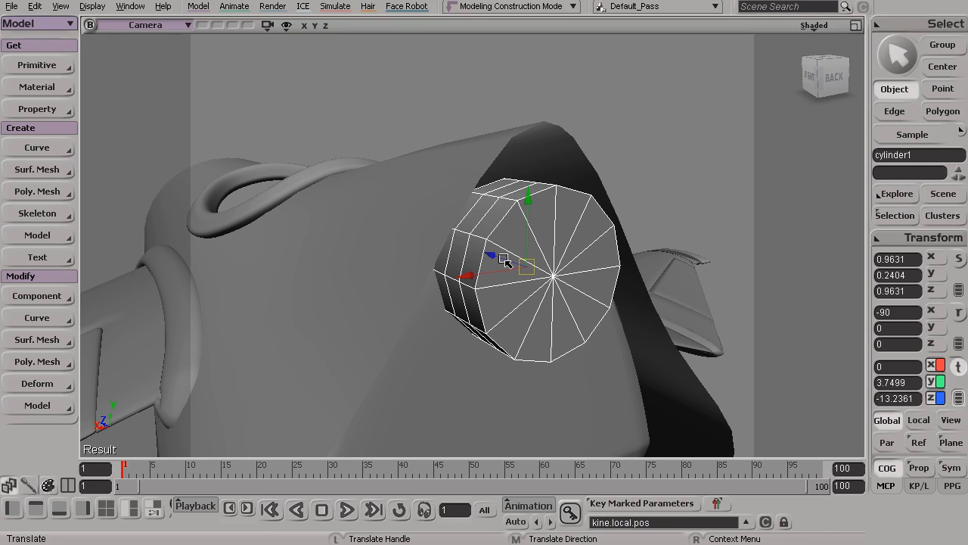
Delete the polygons capping the cylinder's rear end and return to object selection
key(space)
key(u)
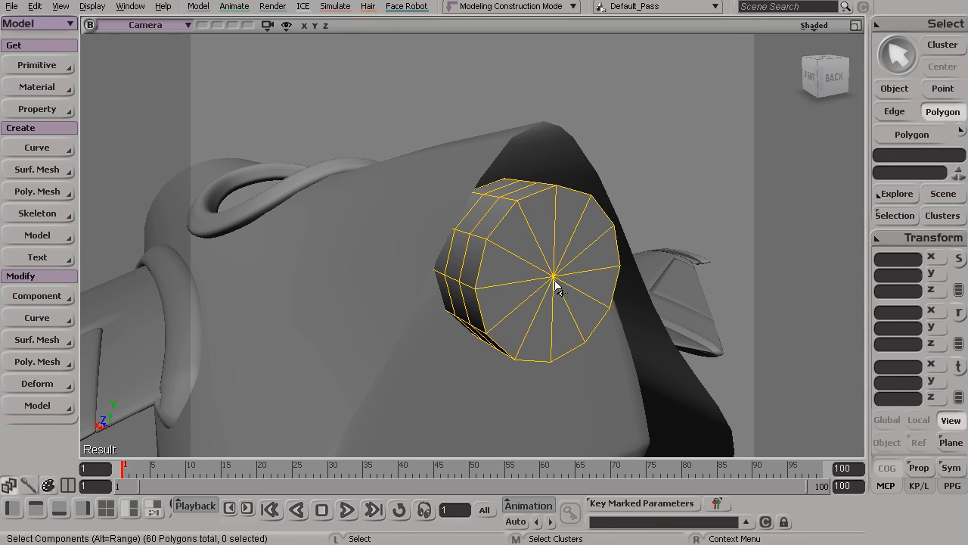
mouse_move(572, 279)
mouse_down()
mouse_move(557, 246)
mouse_move(555, 277)
mouse_move(583, 264)
mouse_move(560, 297)
mouse_up()
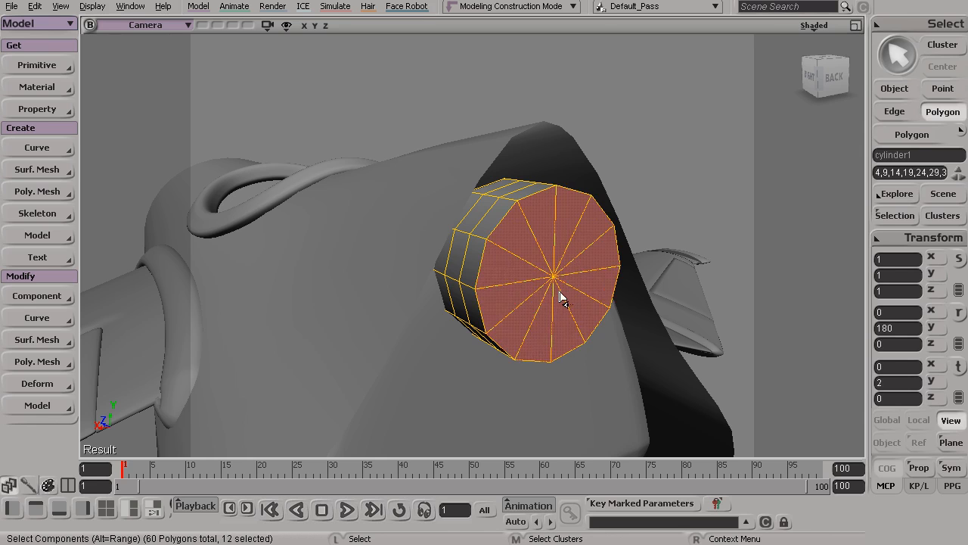
key(Delete)
key(s)
drag(500, 254, 536, 302)
key(space)
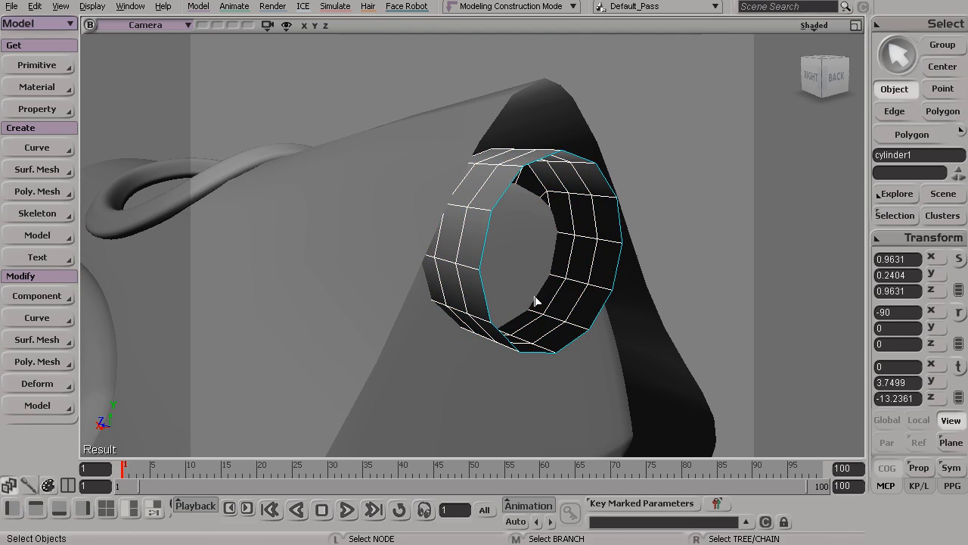
Select the edge loop around the cylinder's open rear end and scale it uniformly inward to taper the opening
key(e)
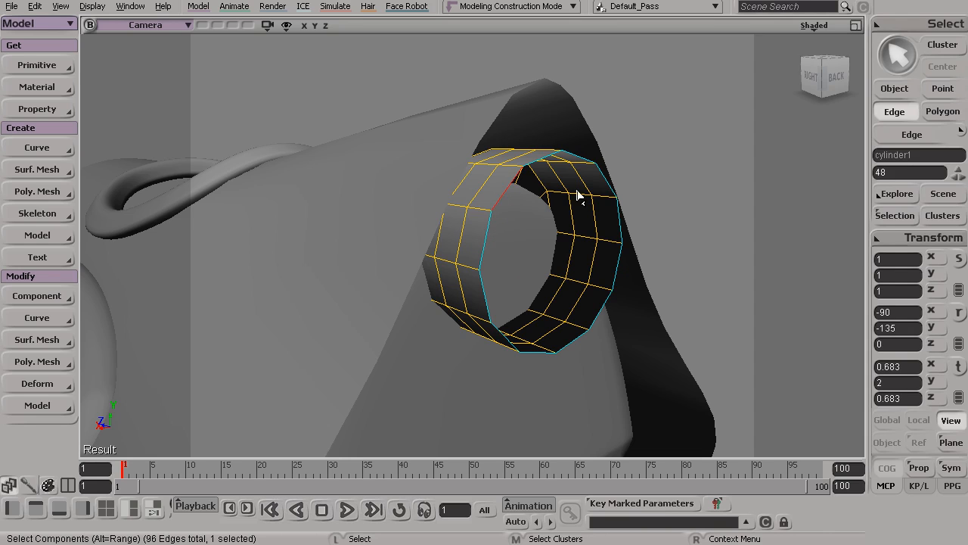
alt+middle_click(624, 227)
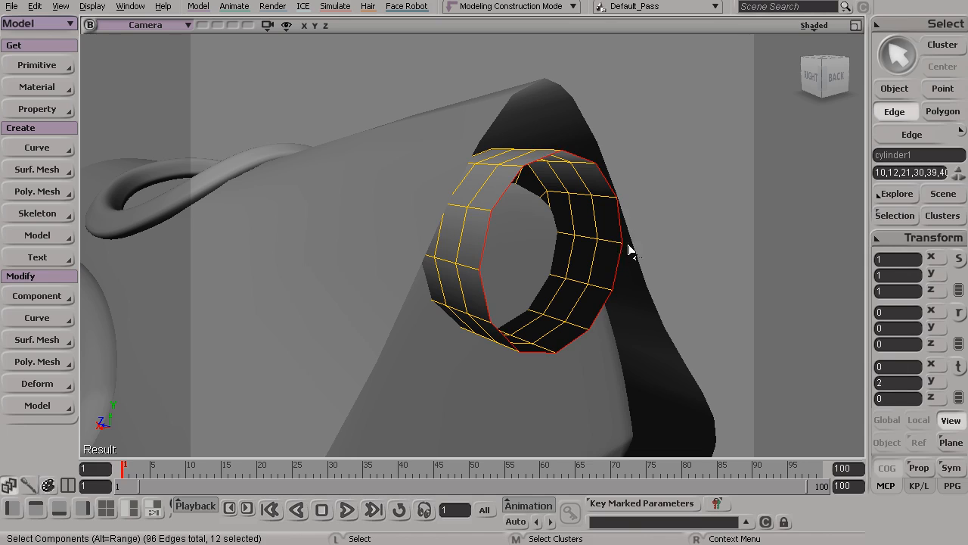
key(x)
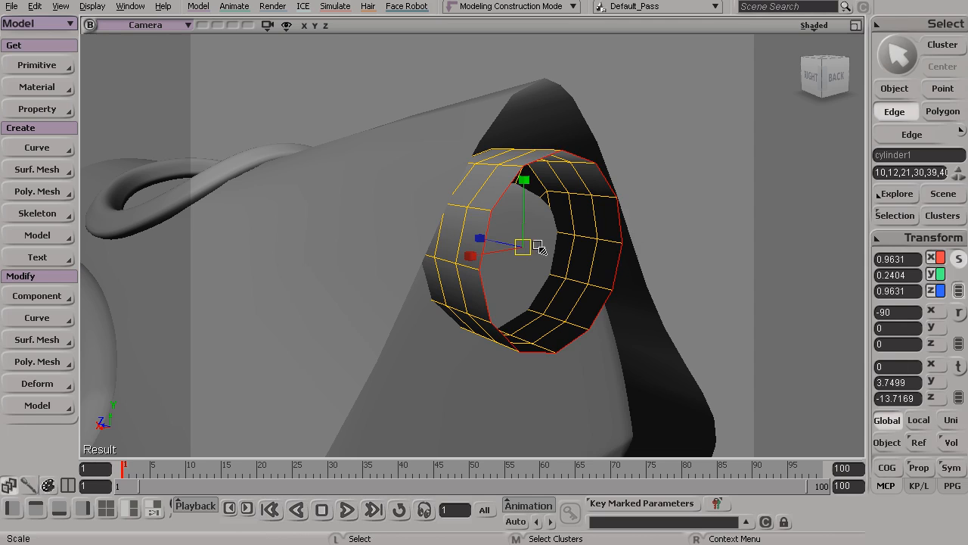
drag(522, 245, 458, 277)
key(s)
key(x)
Move the tapered rear edge loop further rearward in the side view, to about Z -13.97
click(855, 26)
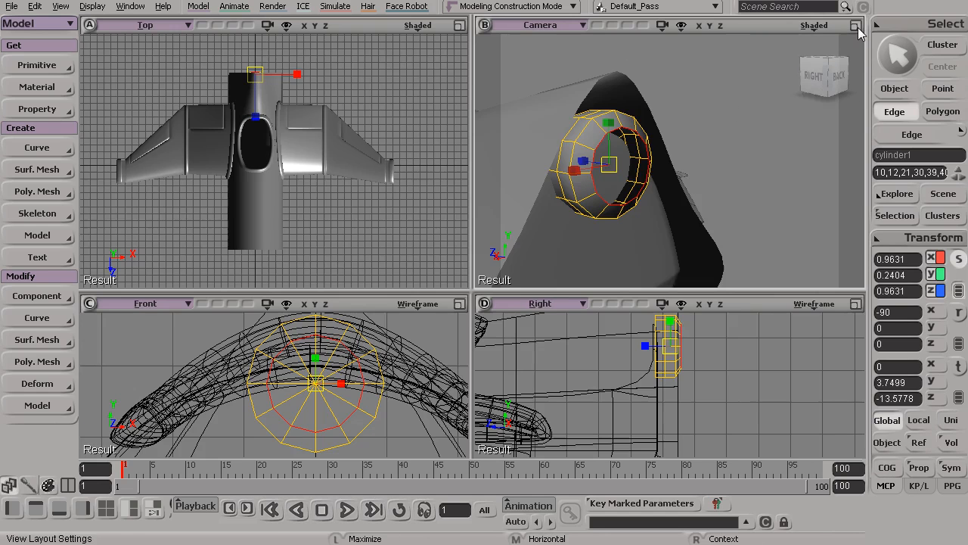
click(855, 303)
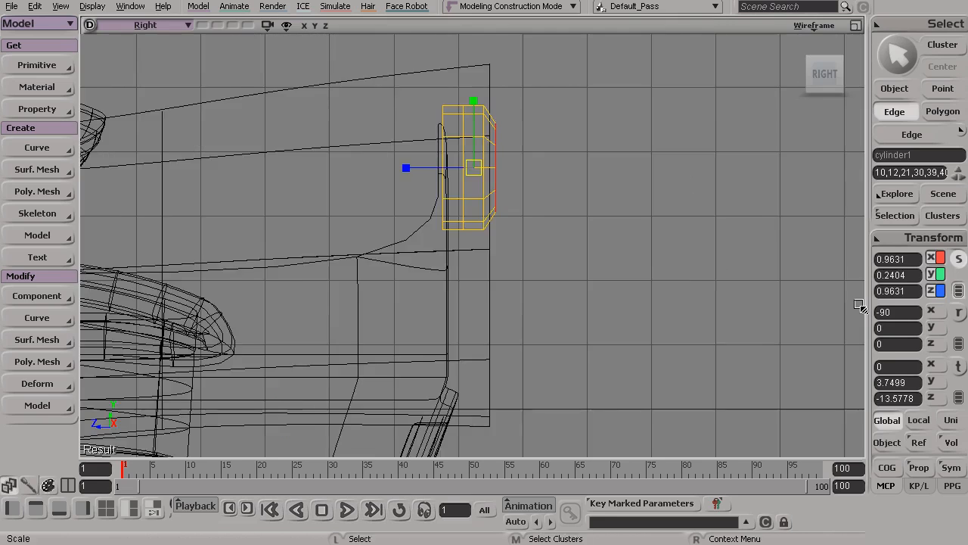
key(s)
scroll(532, 262, up, 5)
right_drag(485, 337, 490, 316)
middle_drag(489, 316, 460, 322)
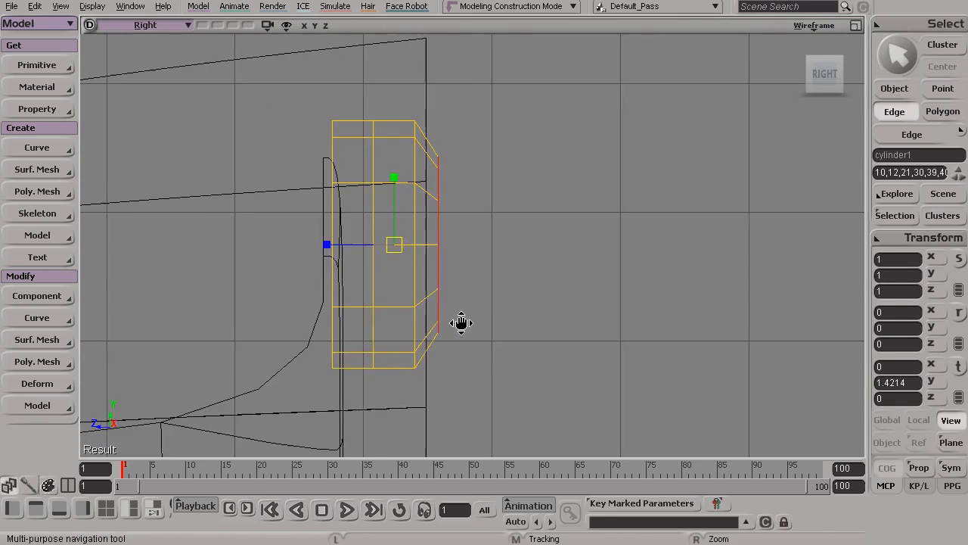
right_drag(460, 322, 492, 339)
key(v)
drag(371, 242, 423, 245)
Select the ring of points just ahead of the rear rim and scale it slightly inward about its centre of gravity (COG)
key(t)
drag(390, 82, 443, 402)
key(x)
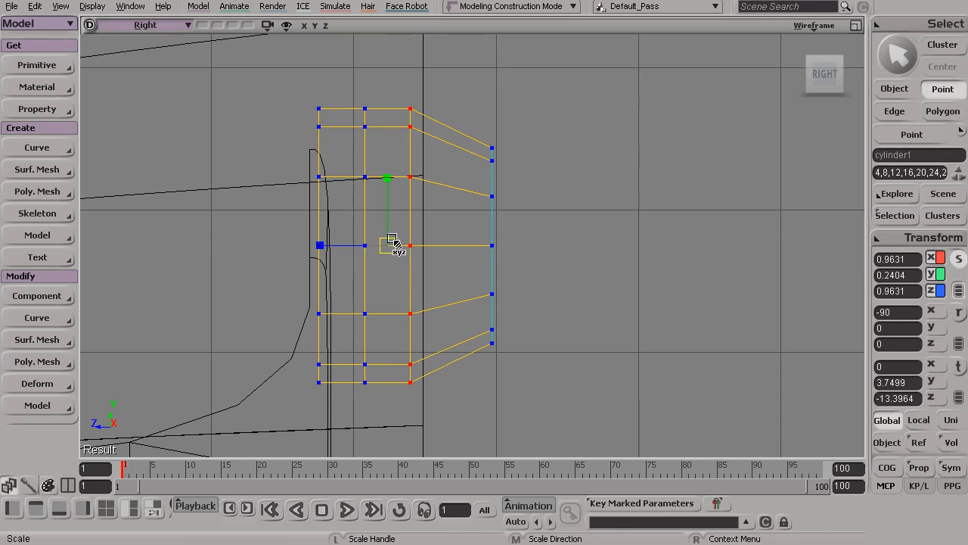
drag(388, 243, 385, 244)
key(ctrl+z)
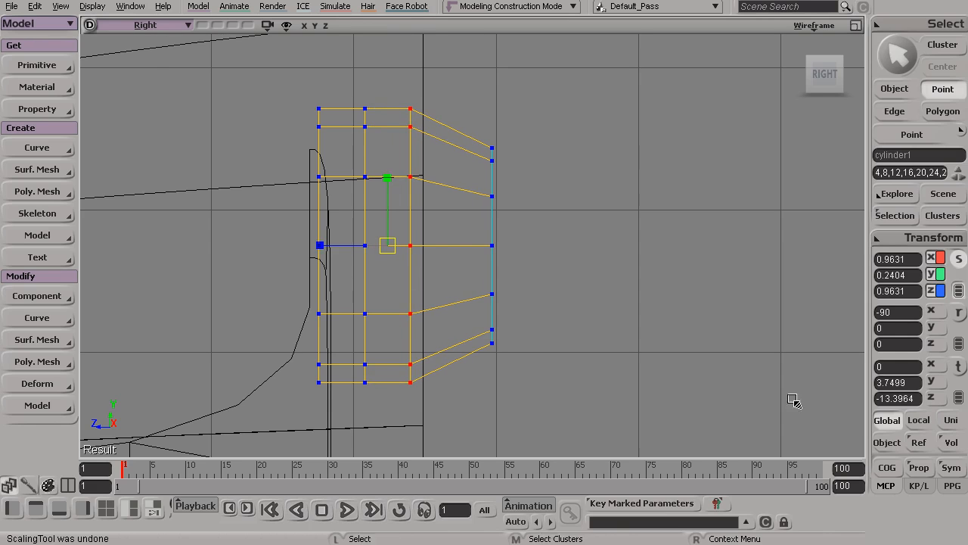
click(887, 443)
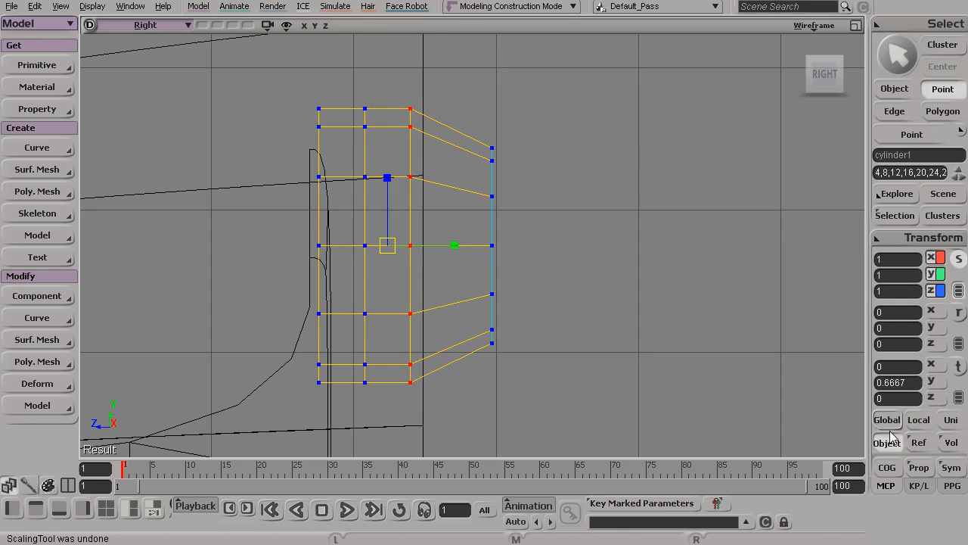
click(888, 421)
click(886, 466)
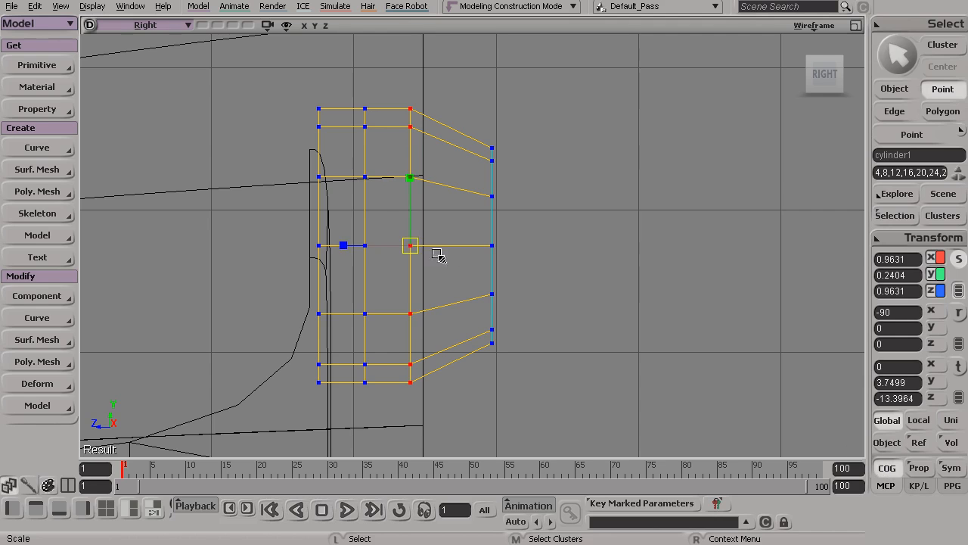
drag(410, 244, 405, 246)
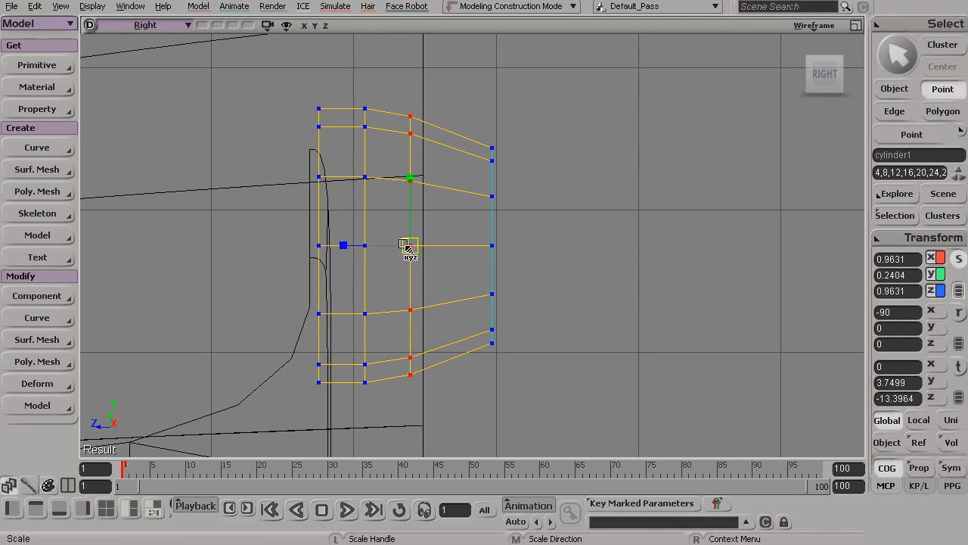
Move the selected point ring rearward to about Z -13.61, shrink it slightly more, and return to object selection
key(t)
drag(345, 245, 376, 236)
key(x)
drag(439, 239, 434, 239)
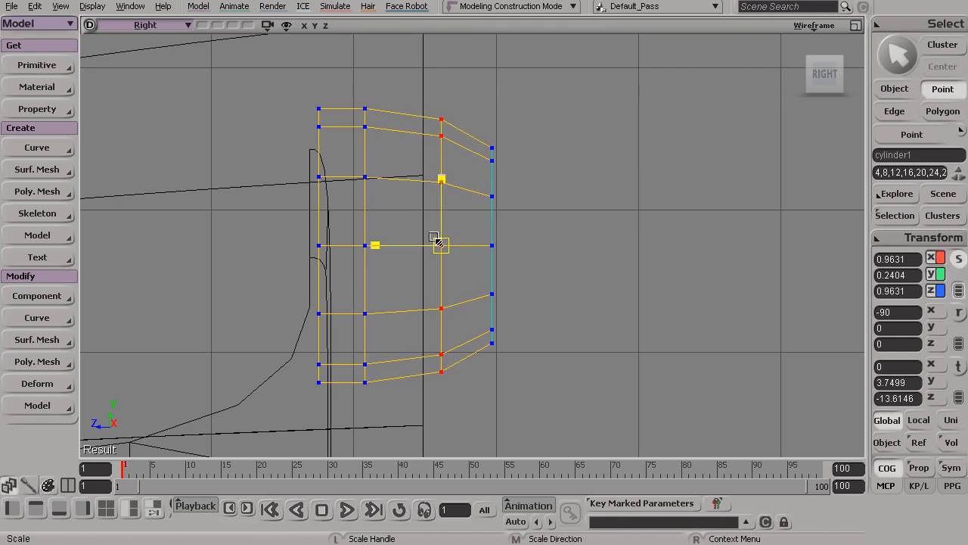
key(space)
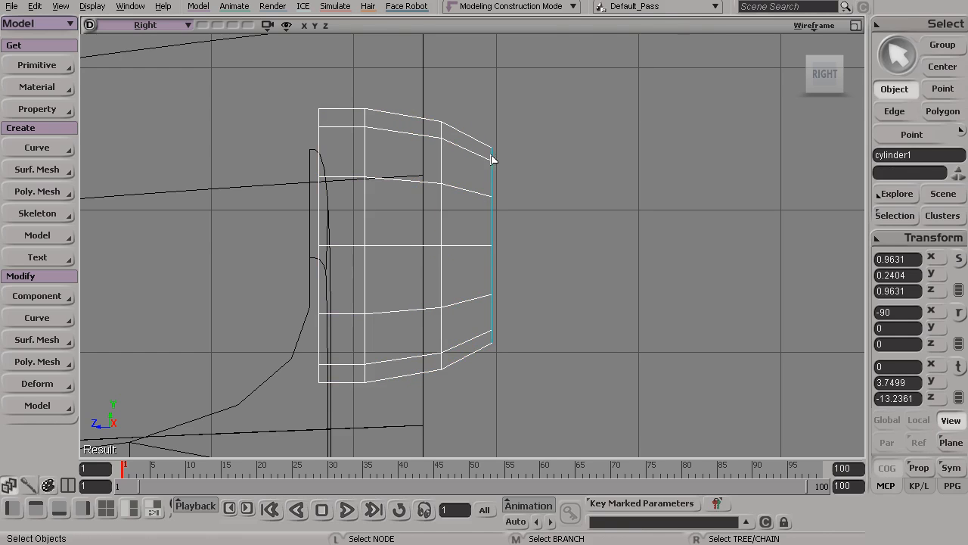
Extrude the rear rim edges in the camera view and scale the new loop inward to form a flat lip
click(857, 26)
click(856, 26)
key(s)
drag(515, 200, 479, 205)
middle_drag(368, 250, 389, 251)
right_drag(389, 252, 399, 263)
key(space)
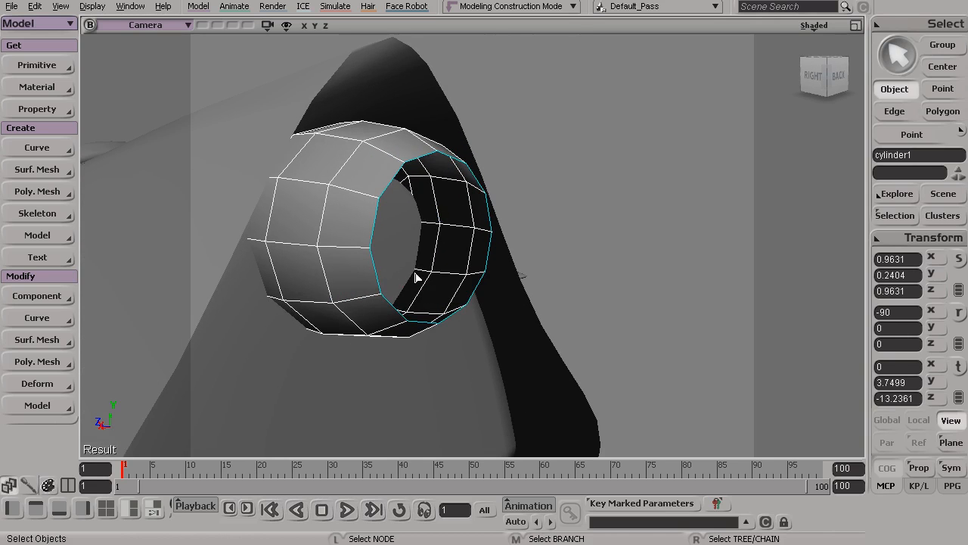
key(e)
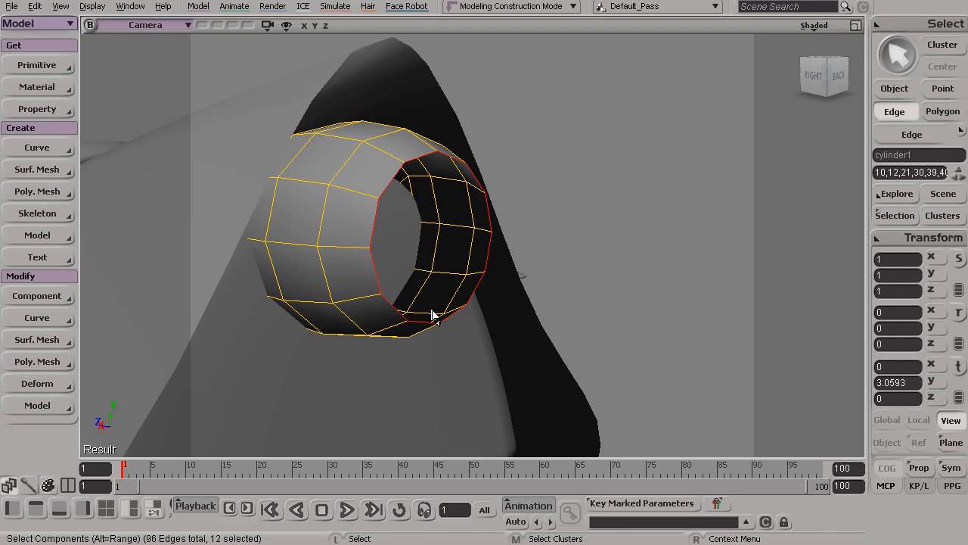
key(shift)
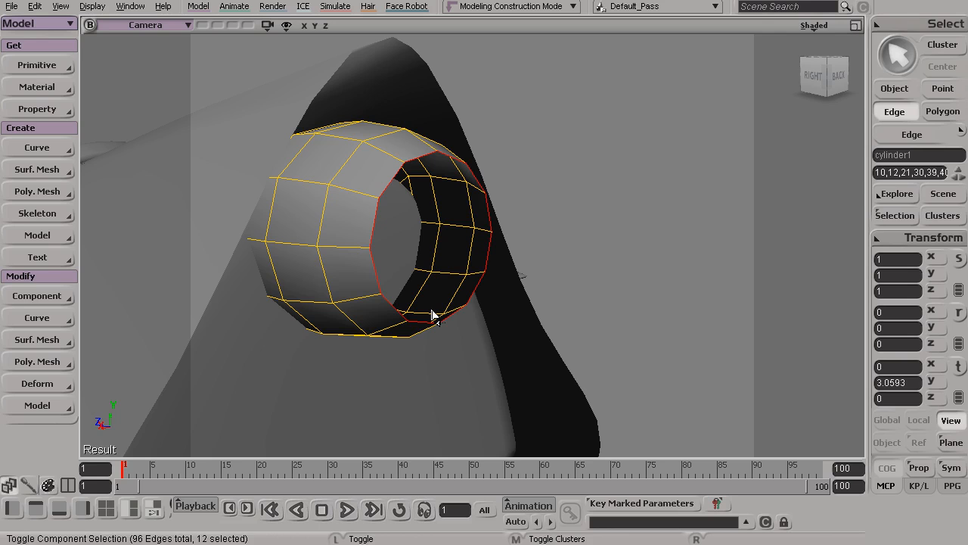
key(ctrl+d)
key(x)
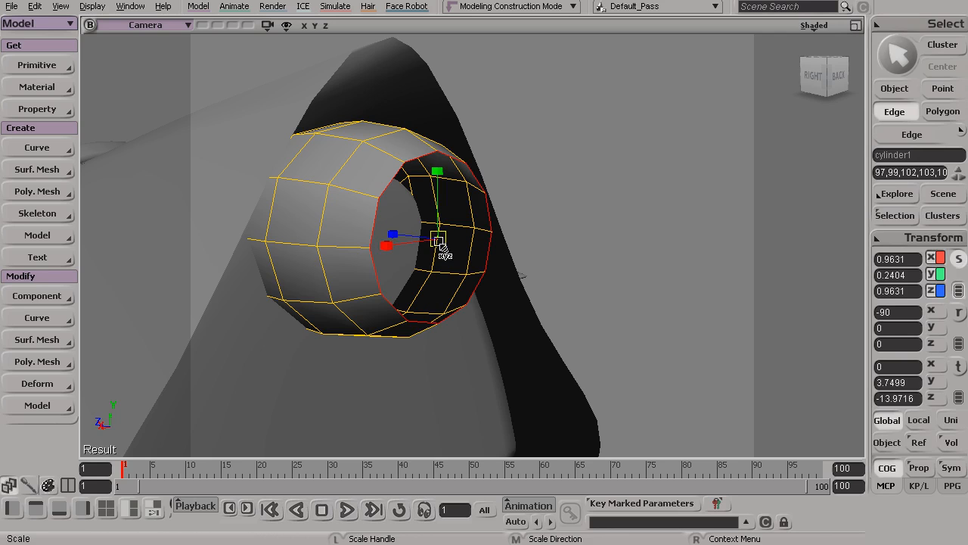
drag(439, 237, 402, 248)
key(s)
middle_drag(389, 259, 400, 262)
right_drag(400, 262, 426, 282)
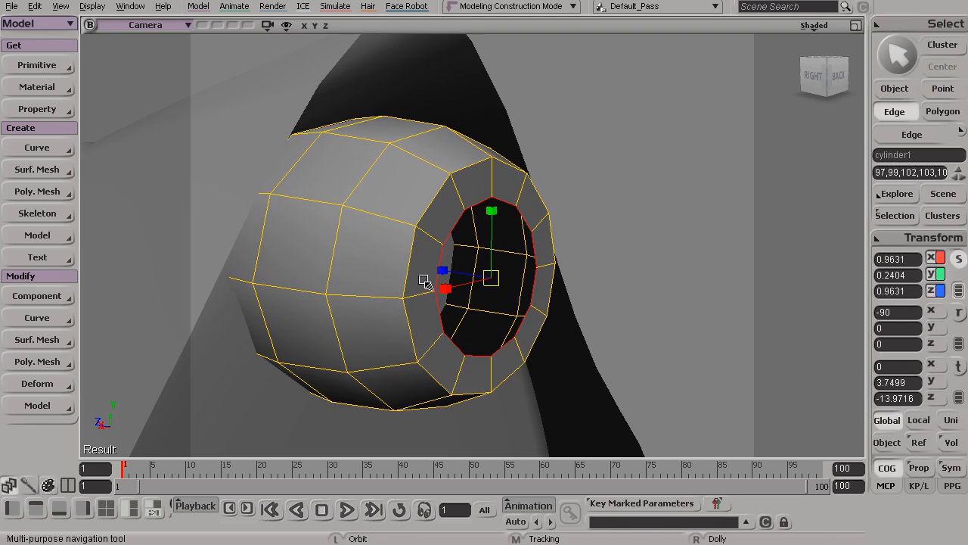
Push the lip's inner edge loop forward into the nozzle, to about Z -13.73
key(v)
drag(439, 264, 434, 272)
key(s)
drag(484, 290, 469, 311)
key(f)
key(s)
right_drag(469, 310, 320, 264)
drag(320, 264, 411, 237)
key(v)
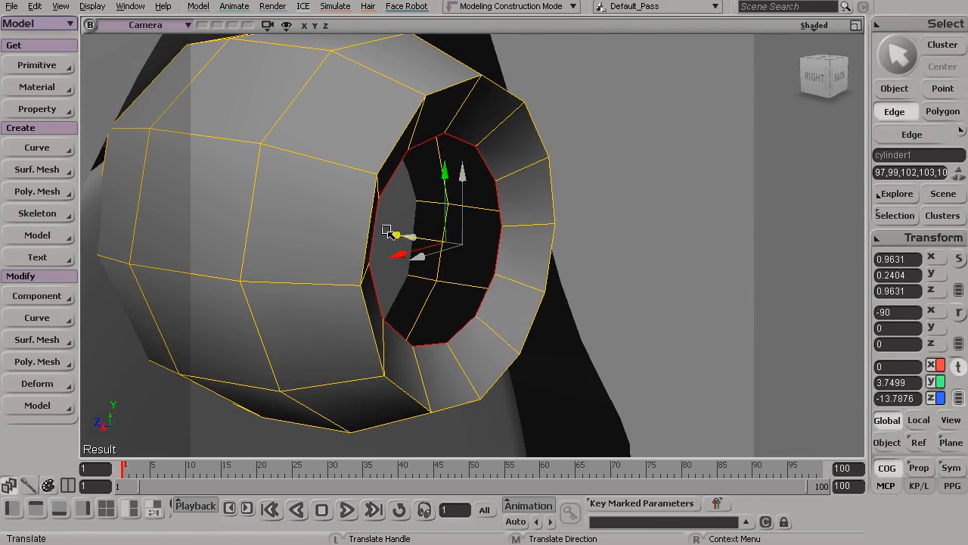
key(s)
drag(378, 224, 449, 294)
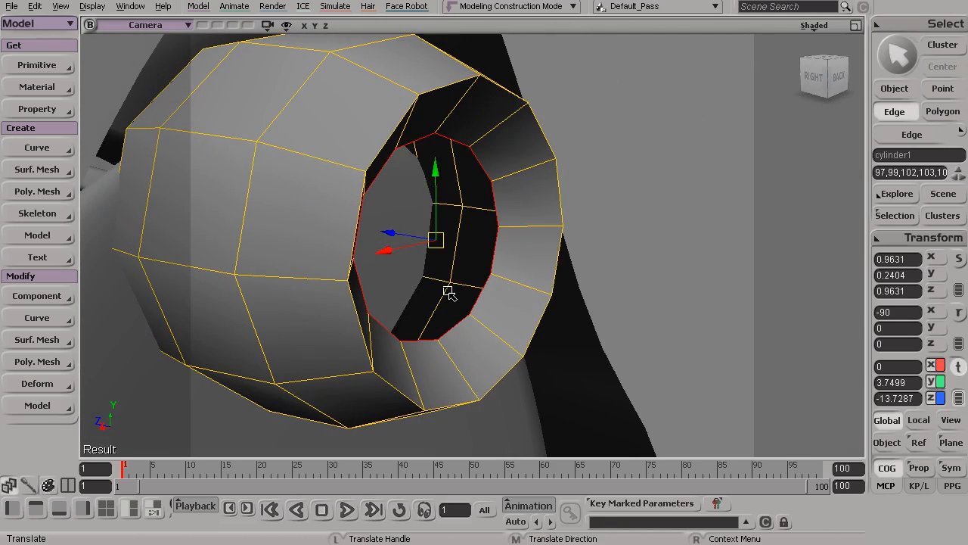
Extrude the inner edge loop once more, deeper into the nozzle, and return to object selection
drag(391, 226, 537, 302)
key(s)
key(space)
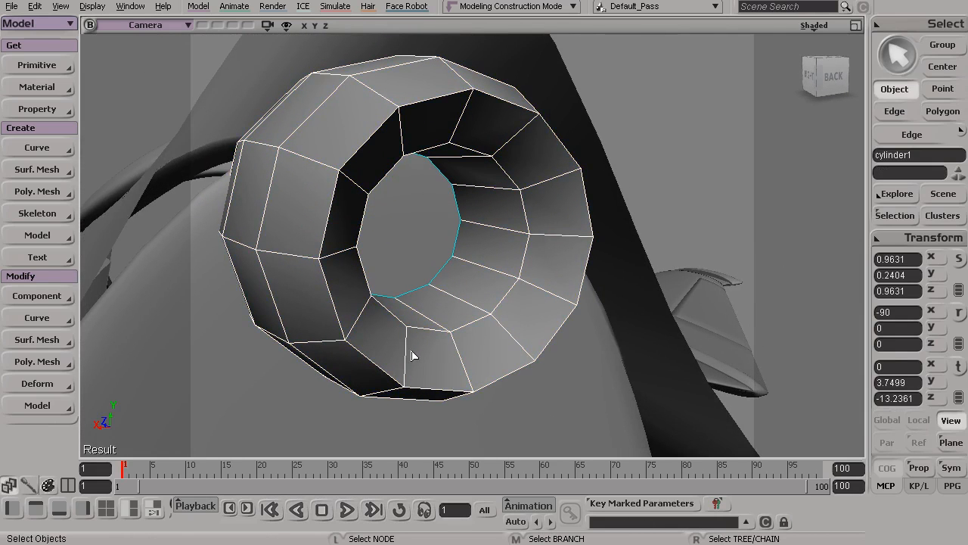
Select the twelve polygons of the sloped rear lip and apply Extrude Along Axis to them
key(u)
mouse_move(540, 168)
mouse_down()
mouse_move(553, 190)
mouse_move(540, 298)
mouse_move(447, 363)
mouse_move(365, 333)
mouse_move(356, 225)
mouse_move(411, 144)
mouse_move(525, 155)
mouse_up()
key(s)
drag(515, 285, 470, 301)
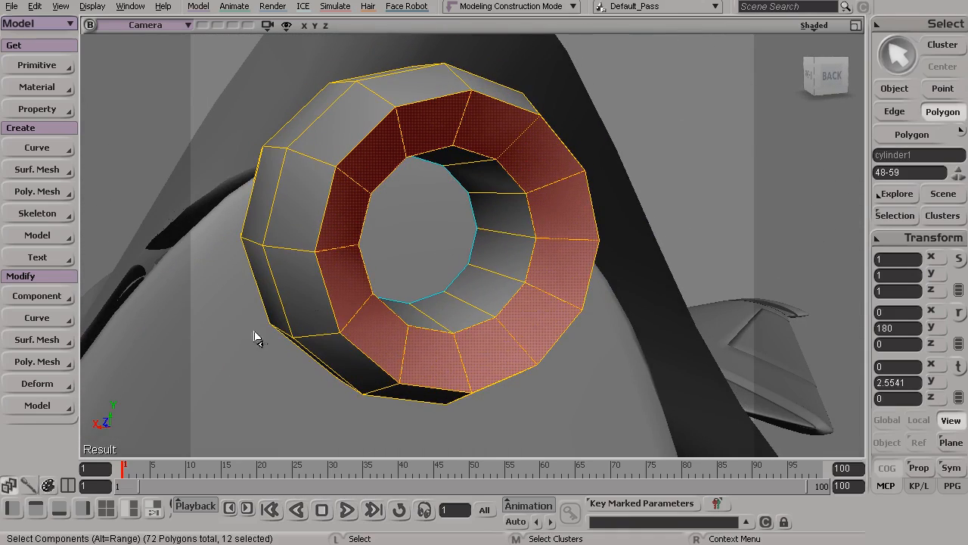
click(32, 362)
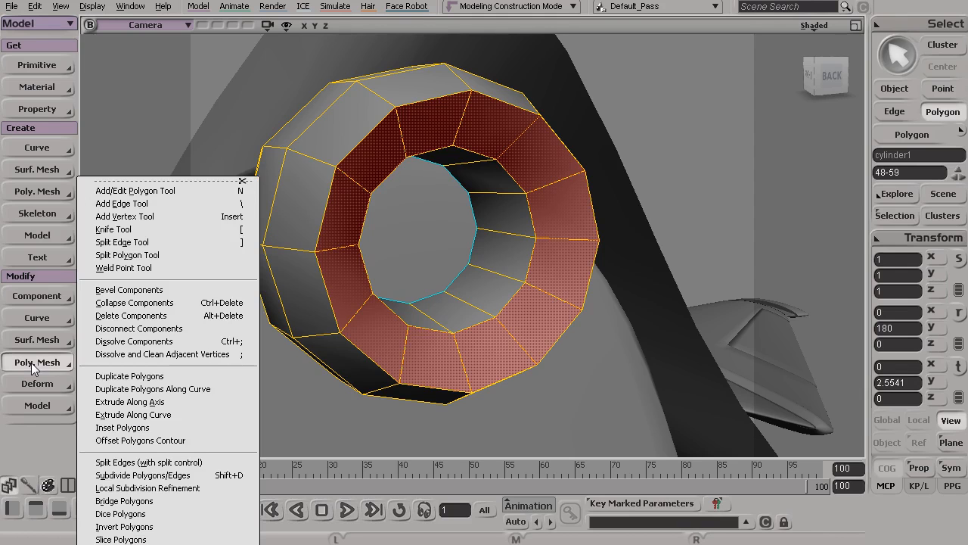
click(193, 403)
drag(263, 65, 758, 74)
alt+middle_drag(523, 191, 464, 201)
alt+drag(464, 201, 486, 227)
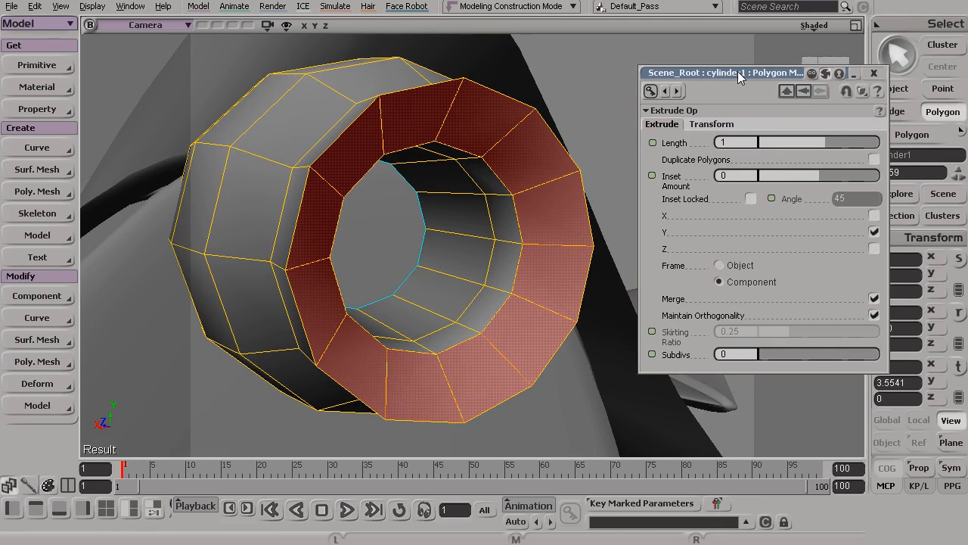
drag(738, 71, 724, 82)
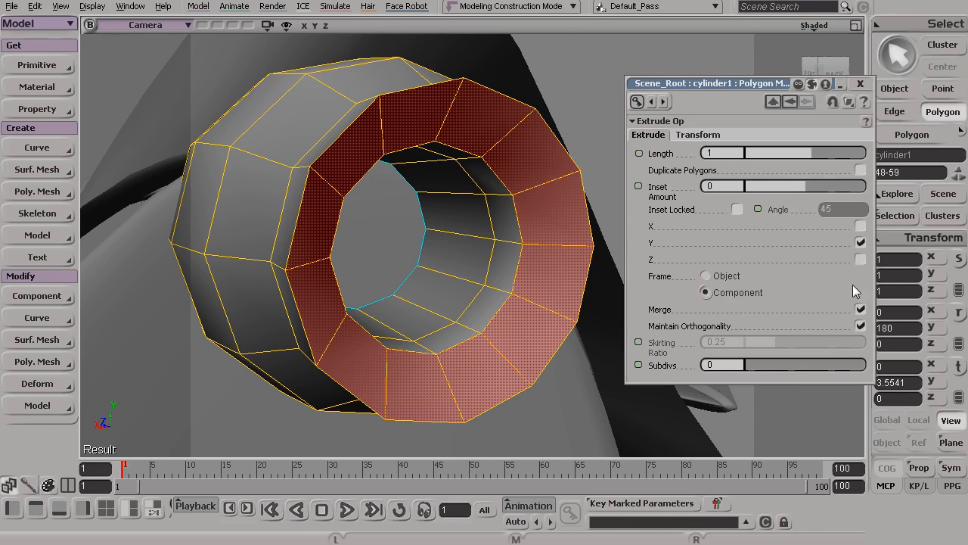
Turn off Merge for the lip extrusion and set its Length to 0.44 and Inset Amount to 0.082
click(860, 309)
click(861, 310)
click(861, 309)
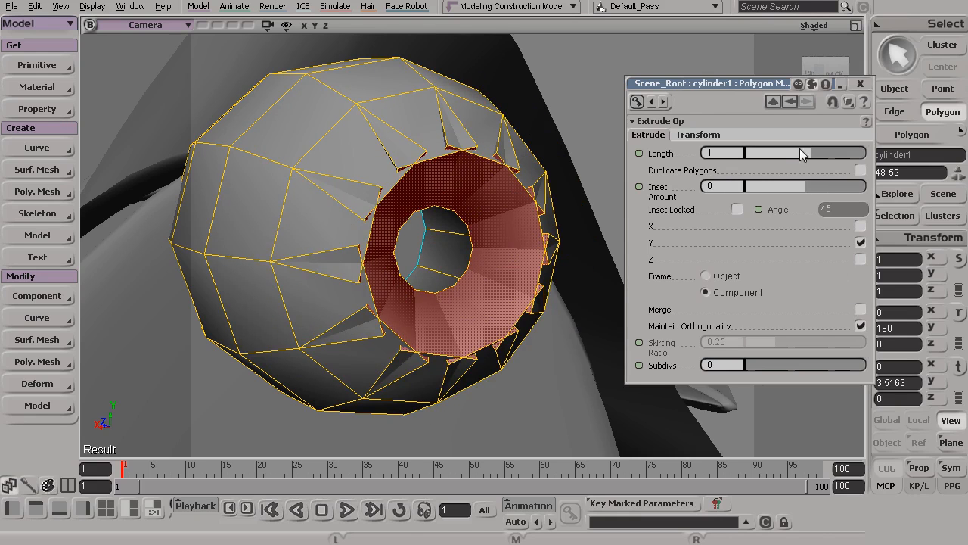
drag(807, 151, 802, 152)
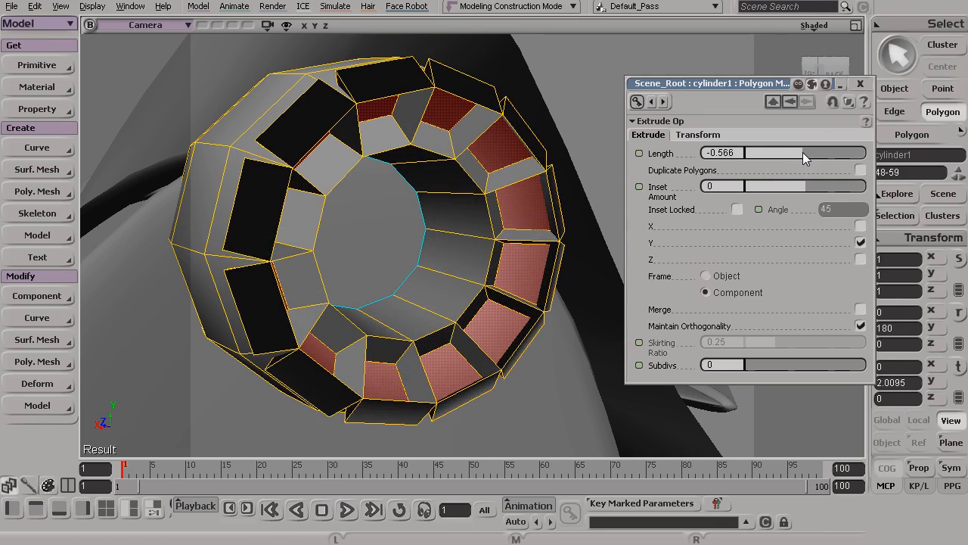
click(860, 310)
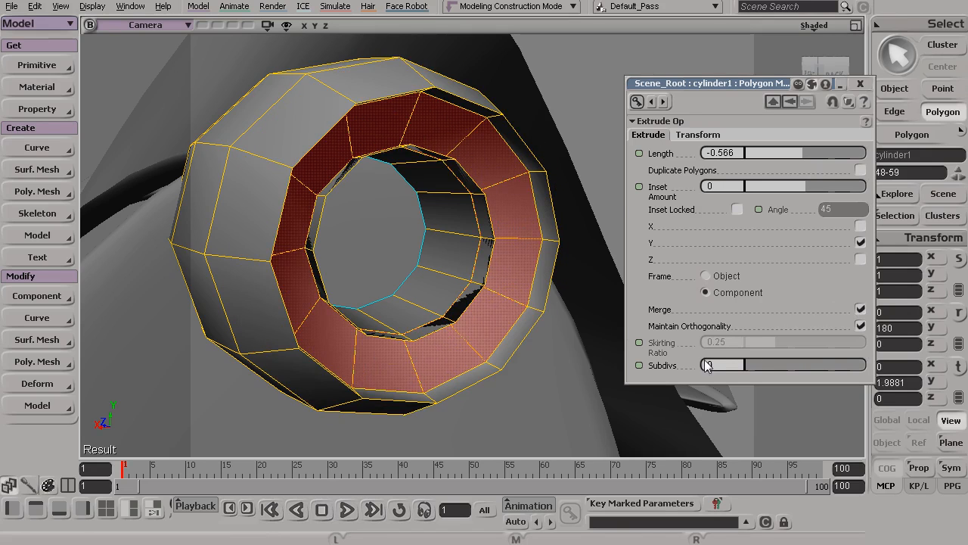
click(861, 310)
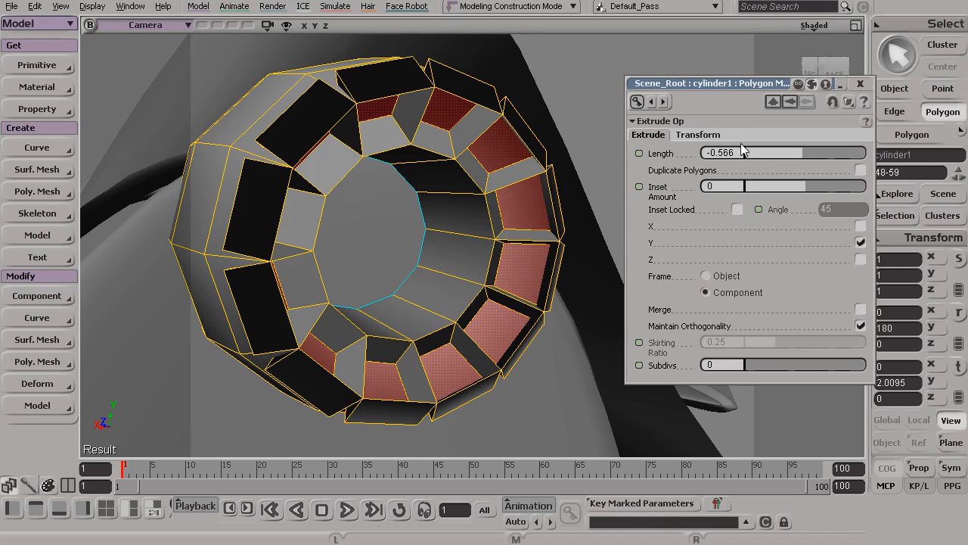
drag(802, 149, 808, 149)
drag(803, 184, 808, 151)
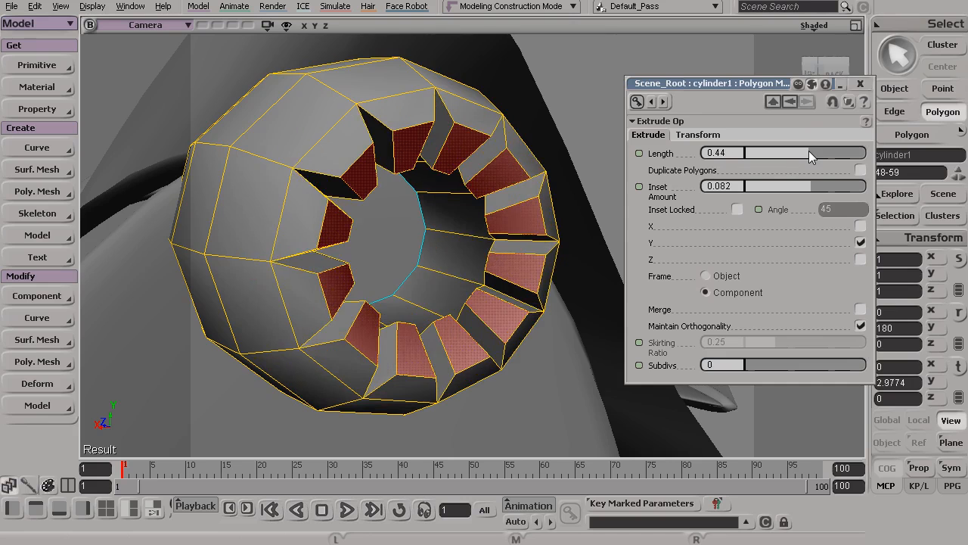
Adjust the extrusion's Inset Amount to 0.069
key(s)
drag(417, 216, 534, 231)
drag(818, 183, 812, 181)
drag(435, 181, 518, 180)
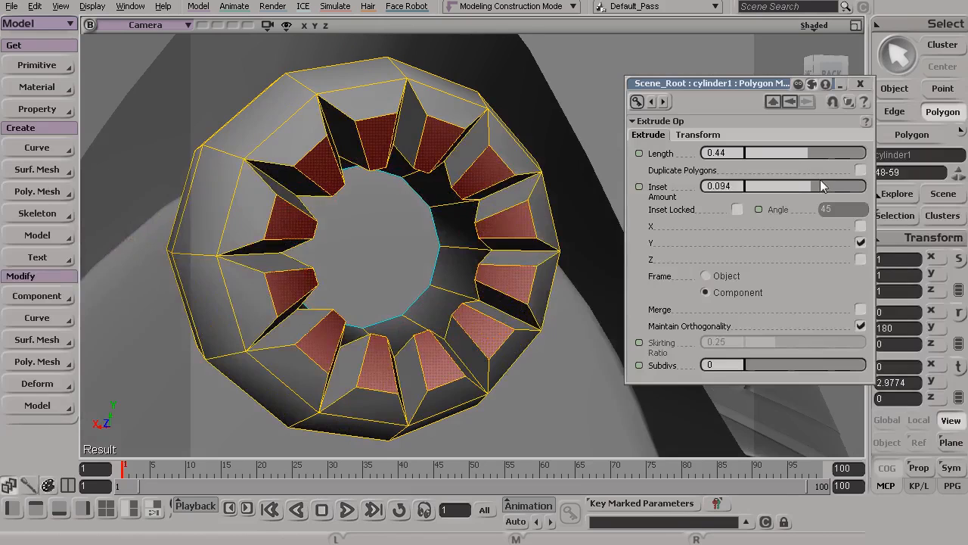
drag(809, 185, 810, 184)
Move the extruded lip polygons slightly rearward along Z, close the extrusion settings and return to object selection
key(s)
mouse_move(467, 227)
mouse_down()
mouse_move(501, 229)
mouse_move(465, 229)
mouse_up()
key(v)
key(s)
drag(396, 255, 393, 281)
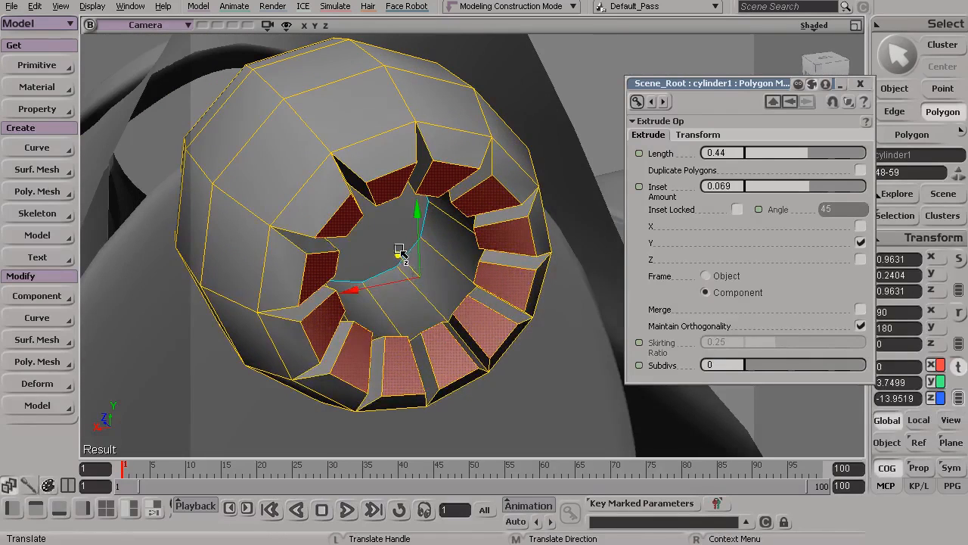
key(s)
drag(399, 254, 425, 242)
click(860, 83)
drag(764, 139, 497, 275)
key(space)
key(s)
key(space)
click(498, 274)
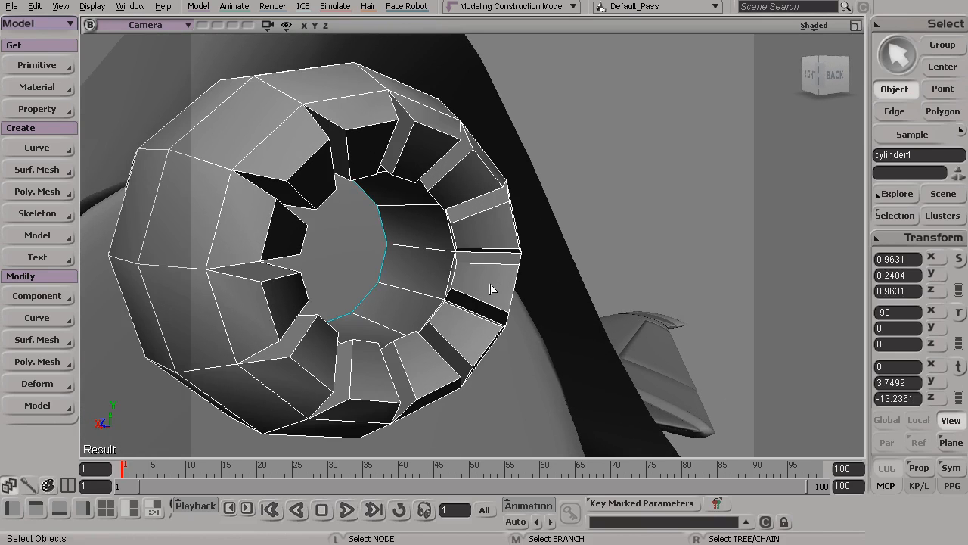
Return to polygon selection with the twelve lip-segment polygons selected and apply Bevel Components to them
key(u)
key(s)
drag(444, 184, 516, 198)
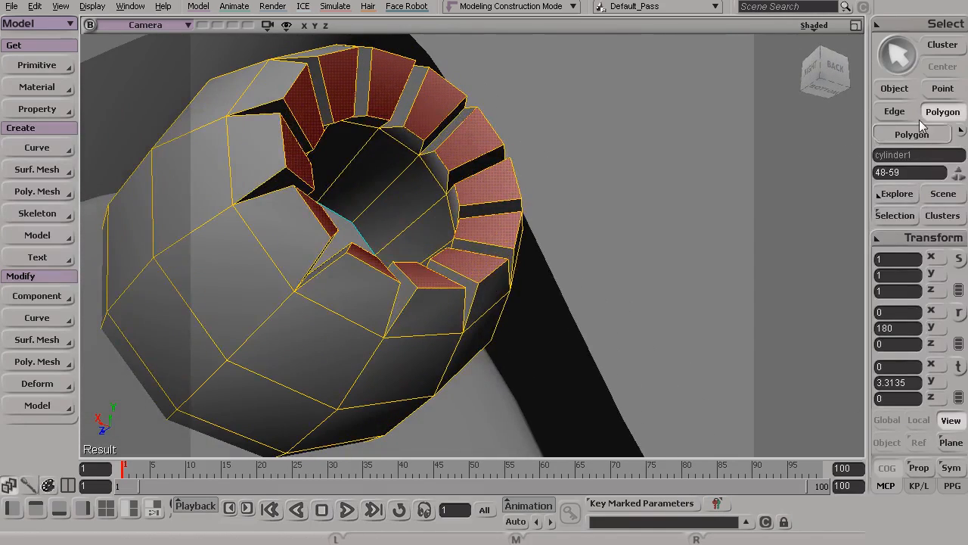
click(31, 363)
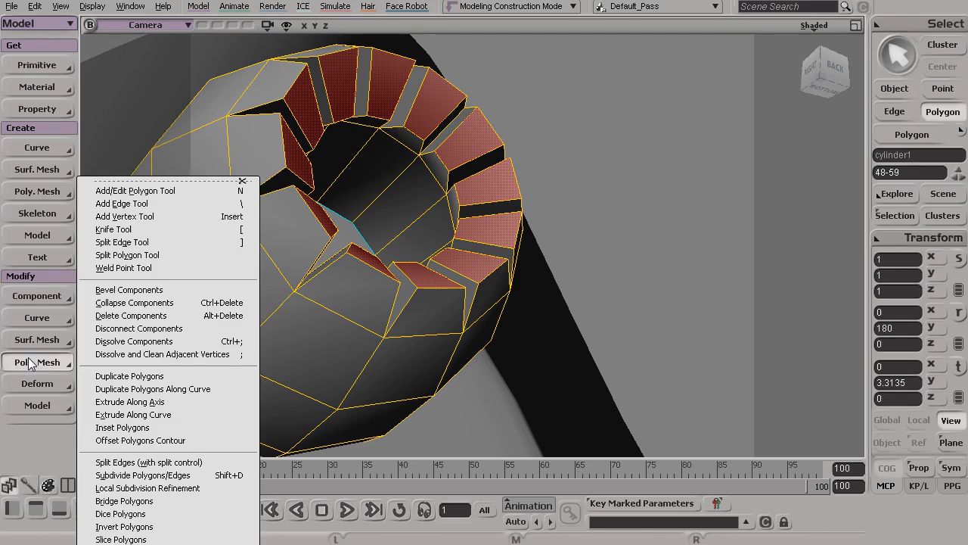
click(184, 290)
drag(393, 218, 443, 261)
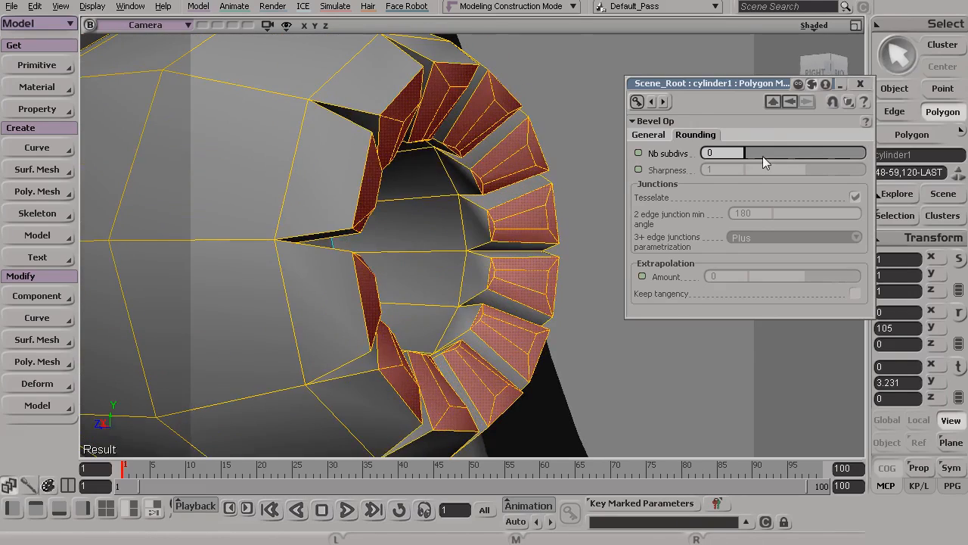
Set the lip bevel's Distance to 0.189 and its rounding Nb subdivs to 1
click(649, 135)
drag(773, 149, 754, 157)
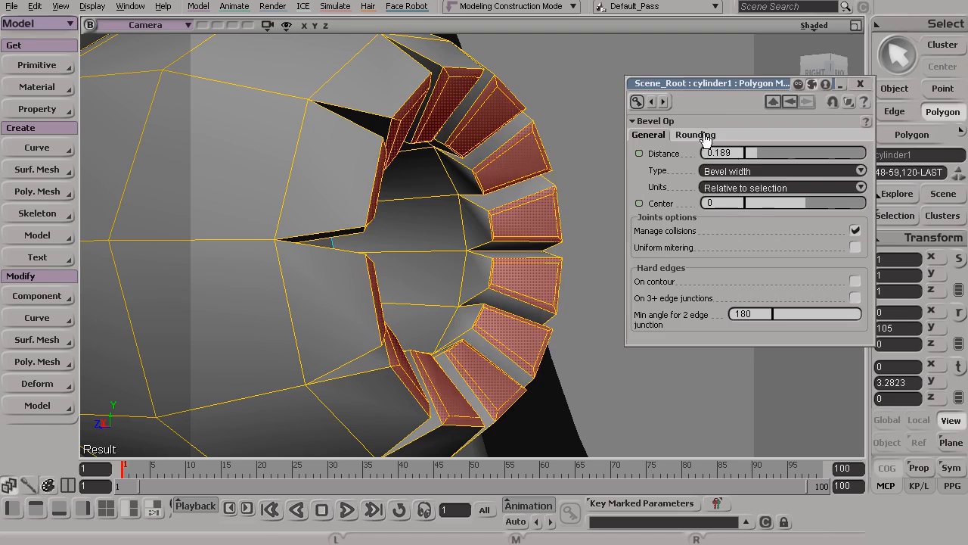
click(696, 136)
click(747, 149)
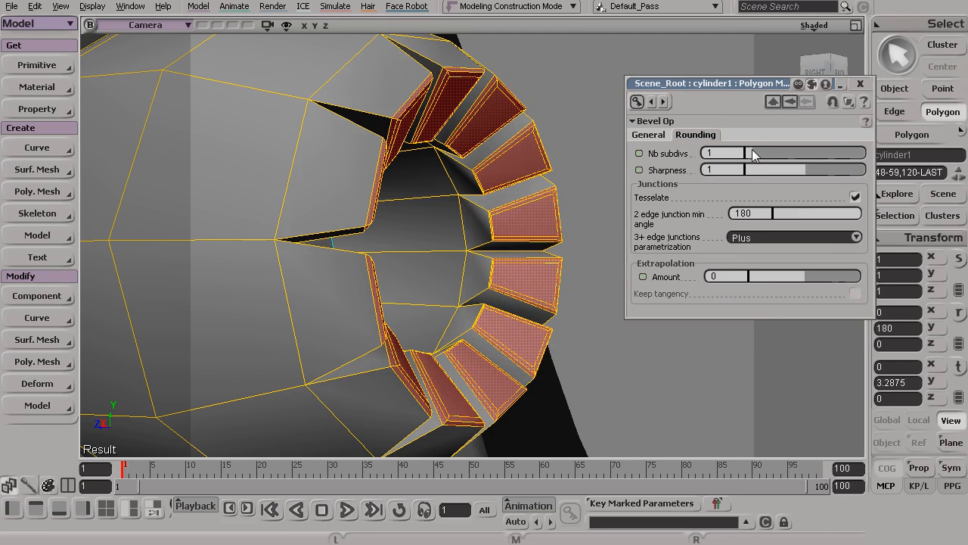
Adjust the lip bevel's Distance to 0.226, close its settings and deselect the exhaust
click(648, 136)
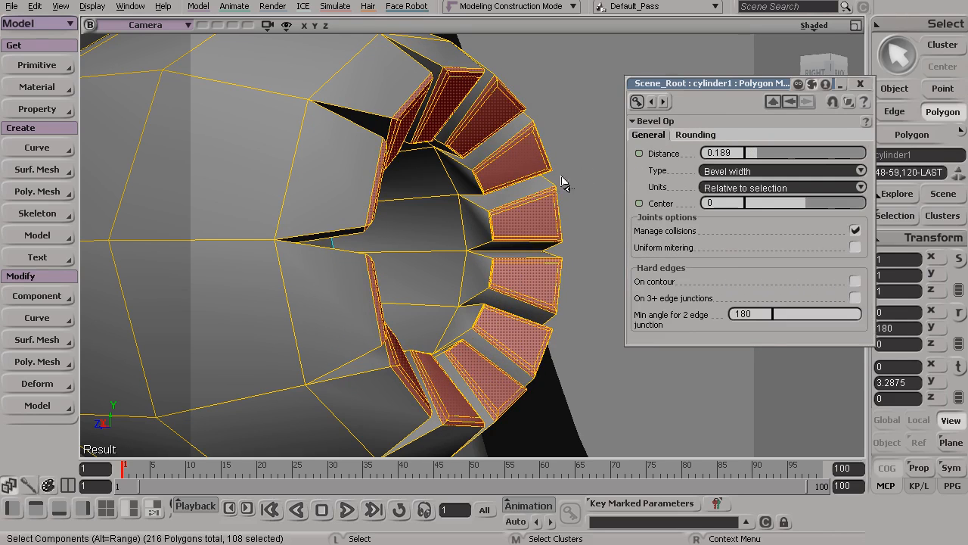
click(703, 139)
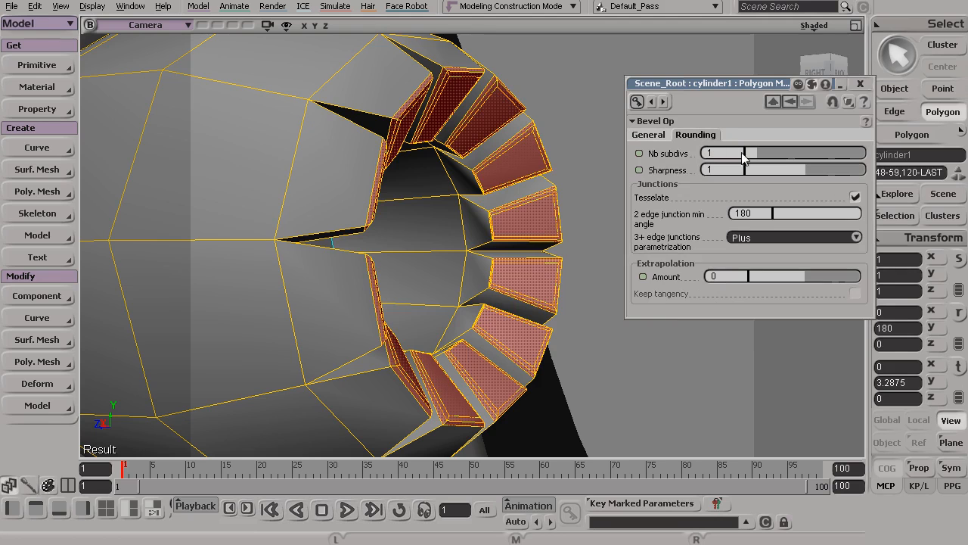
click(651, 136)
drag(757, 154, 753, 153)
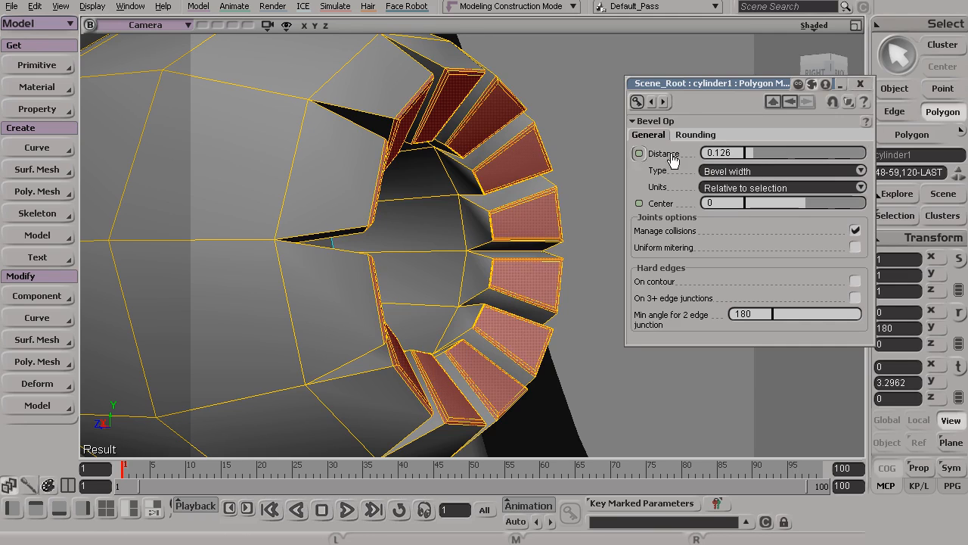
drag(751, 153, 761, 155)
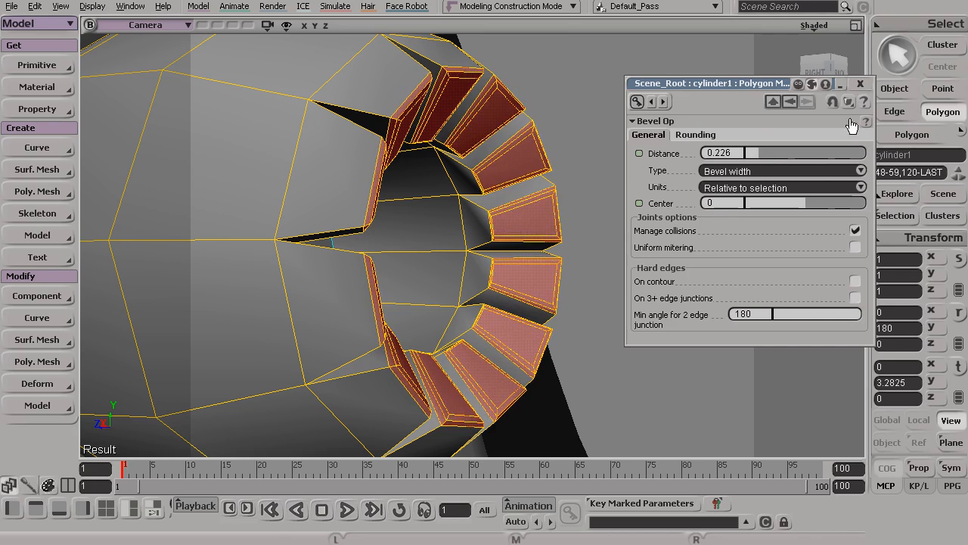
click(860, 84)
key(space)
click(671, 229)
Examine the exhaust's beveled lip segments and their fit on the ship's tail from several angles
key(s)
drag(671, 233, 595, 229)
key(s)
drag(453, 191, 477, 196)
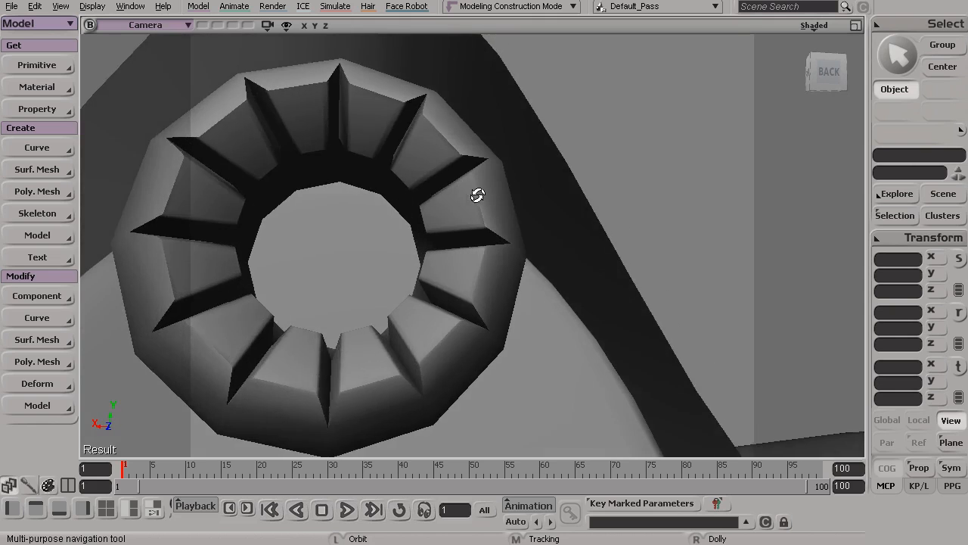
right_drag(477, 196, 264, 145)
middle_drag(451, 265, 480, 205)
right_drag(480, 205, 274, 194)
drag(275, 194, 303, 245)
right_drag(303, 246, 241, 249)
drag(241, 250, 403, 305)
Duplicate the tail exhaust and move the copy down and to one side, to X 1.1955 and Y 1.7309
click(431, 242)
key(s)
middle_drag(439, 283, 470, 237)
drag(470, 237, 469, 215)
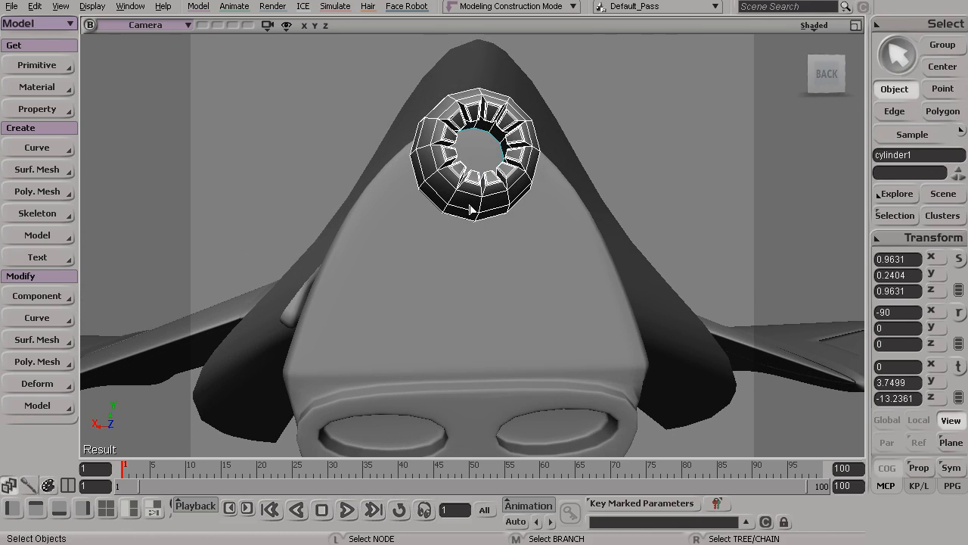
key(v)
key(ctrl+d)
drag(476, 76, 454, 222)
drag(406, 298, 314, 289)
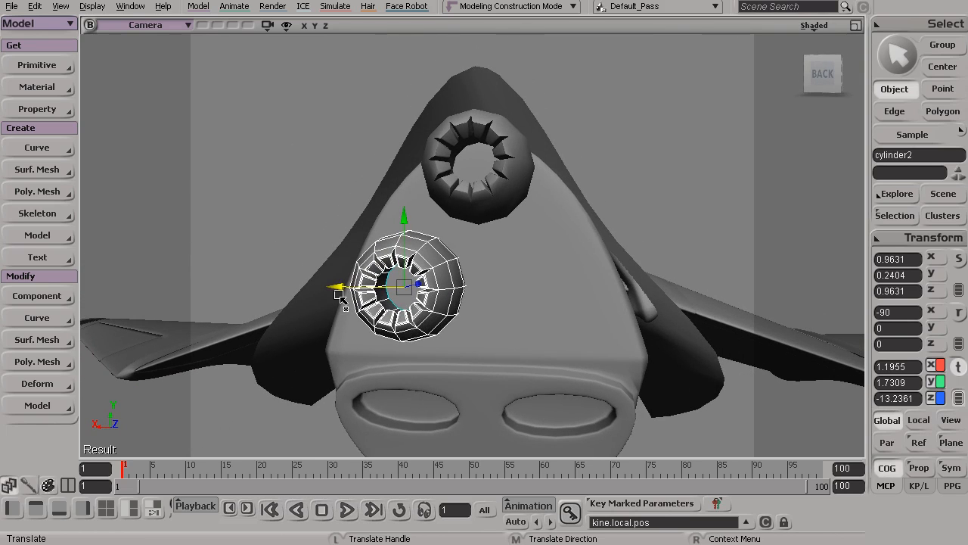
key(ctrl+d)
alt+drag(363, 324, 416, 274)
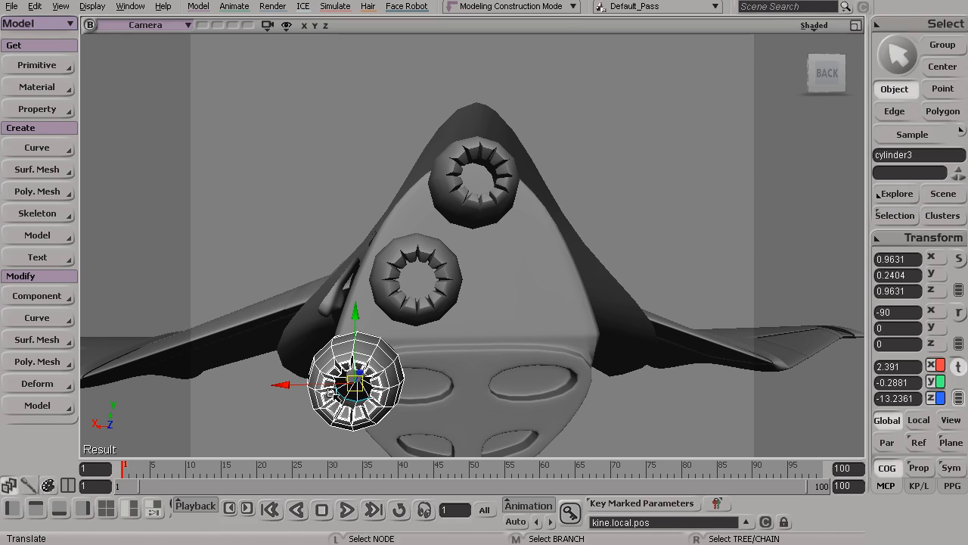
key(Delete)
Duplicate the lower exhaust and move the copy along X to the opposite side of the tail, level with the original
click(439, 279)
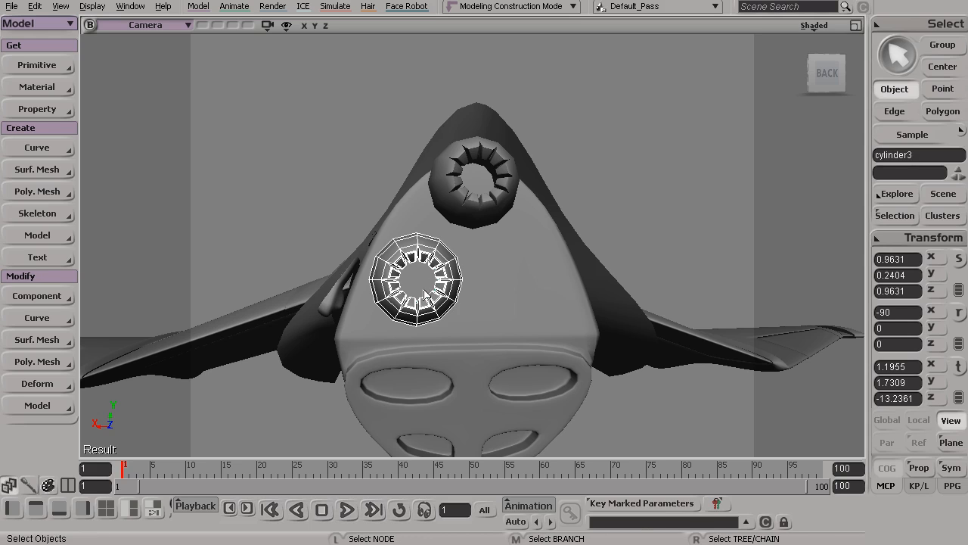
key(ctrl+d)
drag(347, 280, 492, 225)
key(s)
key(v)
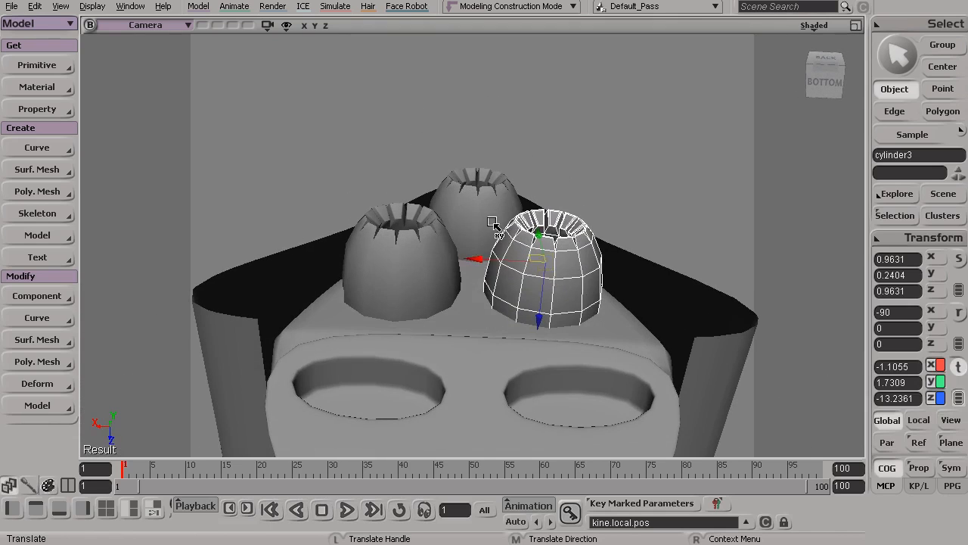
drag(475, 260, 469, 344)
Add the other lower exhaust and the upper exhaust to the selection so all three are selected
key(s)
shift+click(412, 257)
shift+click(473, 153)
key(s)
mouse_move(470, 261)
mouse_down()
mouse_move(431, 270)
mouse_move(462, 262)
mouse_up()
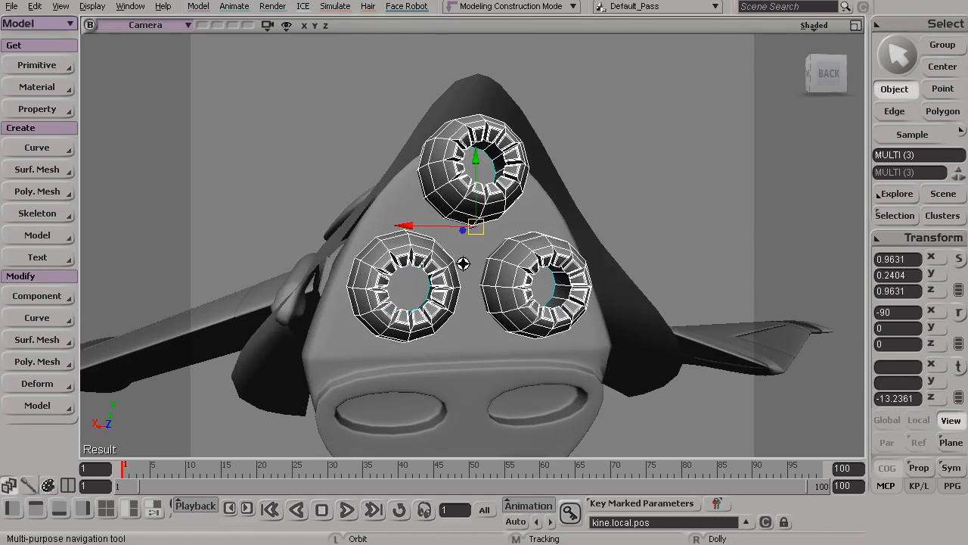
Try to scale the three exhausts up on X and Z with COG on, and undo it
key(x)
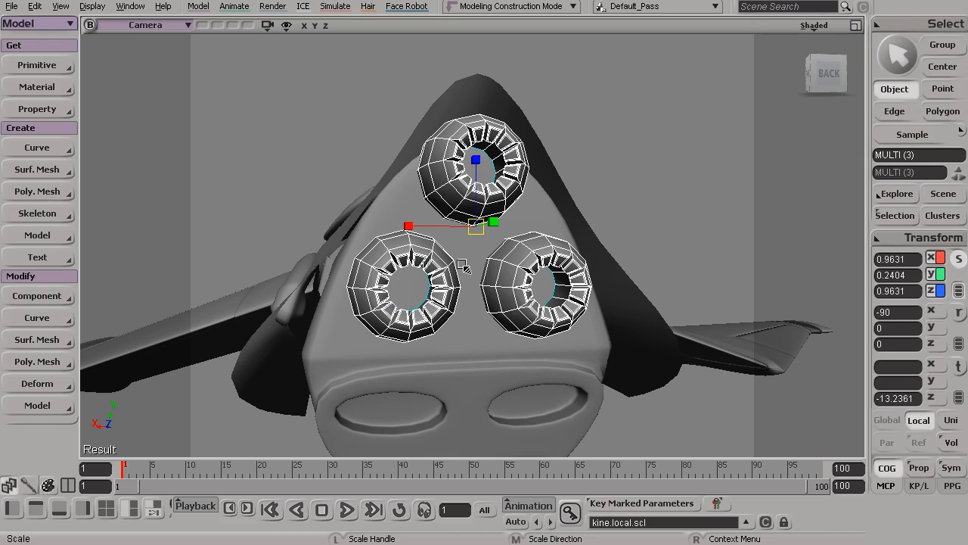
drag(441, 191, 310, 170)
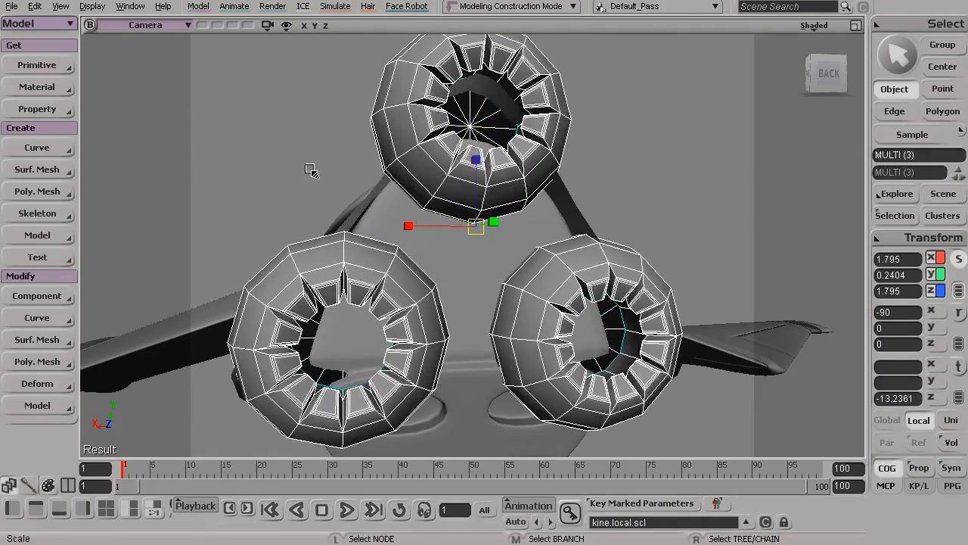
key(ctrl+z)
Turn off COG and scale the three exhausts uniformly to 1.0715 in X and Z and 0.2675 in Y
click(886, 468)
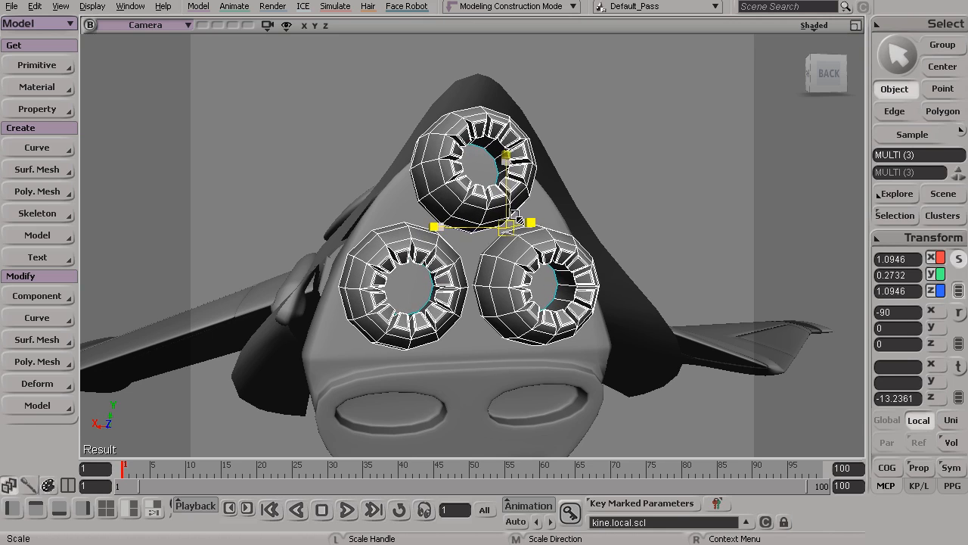
key(s)
drag(516, 220, 556, 304)
key(space)
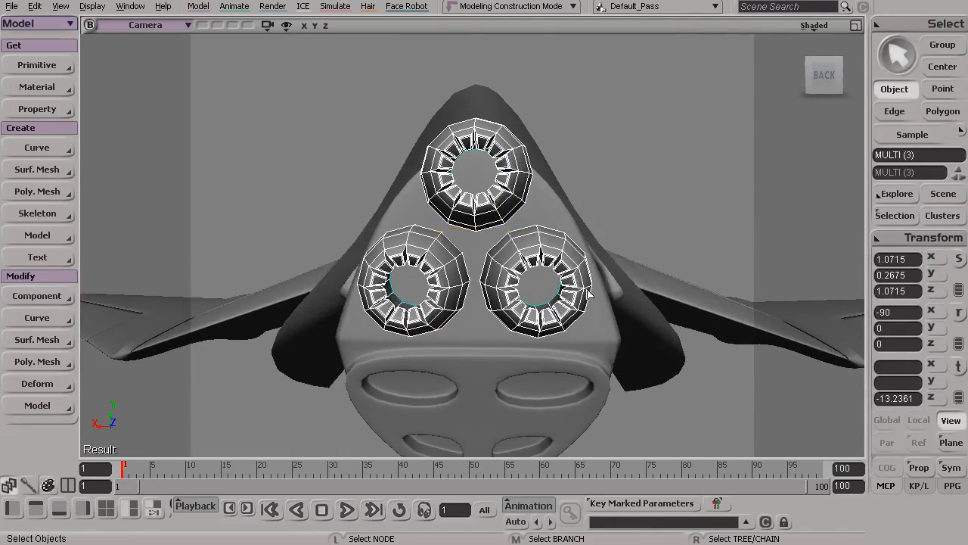
click(584, 294)
Examine the three exhausts and the rear edge of the outer hull surface from the side and from behind
key(s)
drag(423, 283, 522, 283)
click(637, 288)
key(s)
drag(637, 288, 499, 342)
key(s)
drag(474, 250, 454, 255)
click(380, 240)
key(s)
drag(388, 222, 413, 202)
key(s)
key(s)
mouse_move(492, 136)
mouse_down()
mouse_move(486, 99)
mouse_move(502, 135)
mouse_up()
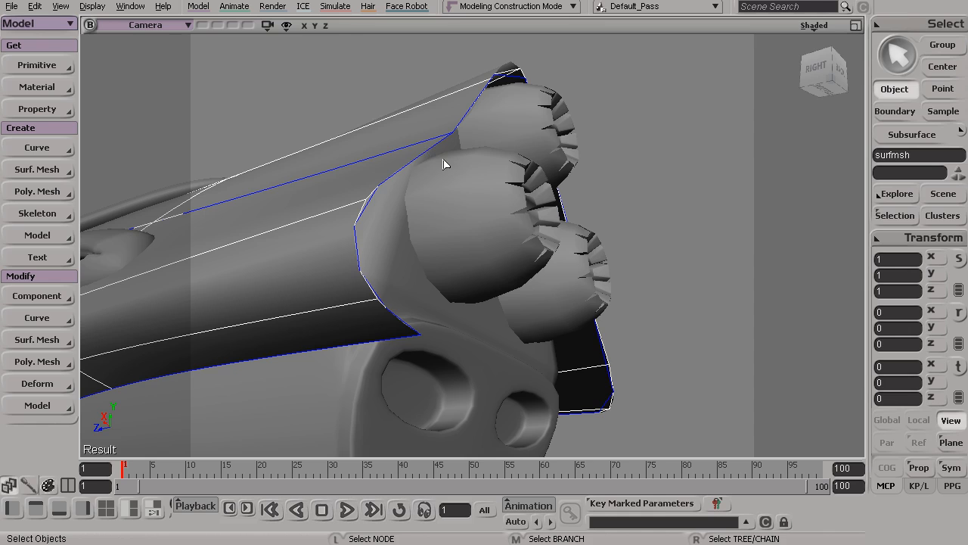
drag(374, 81, 377, 89)
key(s)
drag(490, 133, 459, 143)
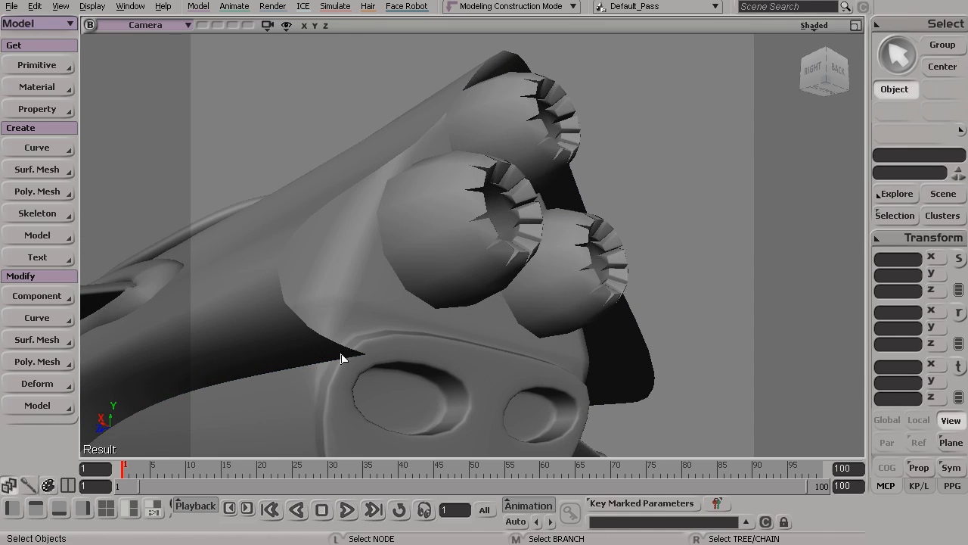
Select the outer hull surface that surrounds the three exhausts
key(s)
drag(292, 237, 411, 225)
click(398, 225)
key(s)
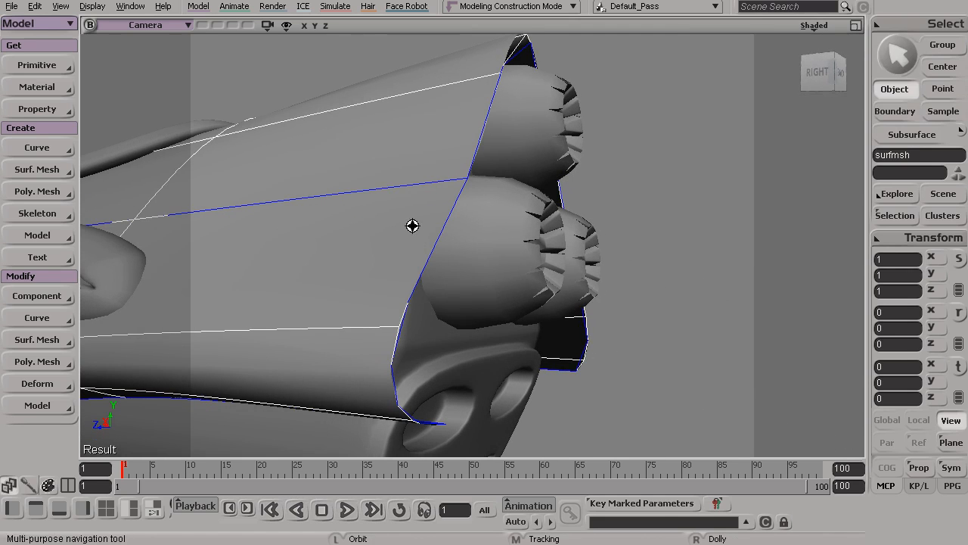
Try the U Knot Curve and V Knot Curve selection filters on the hull surface
click(961, 130)
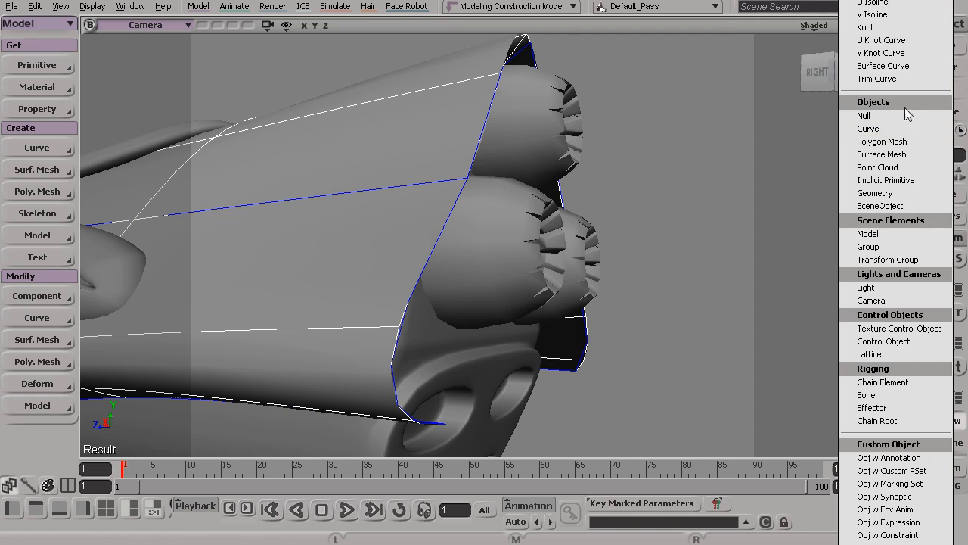
click(881, 40)
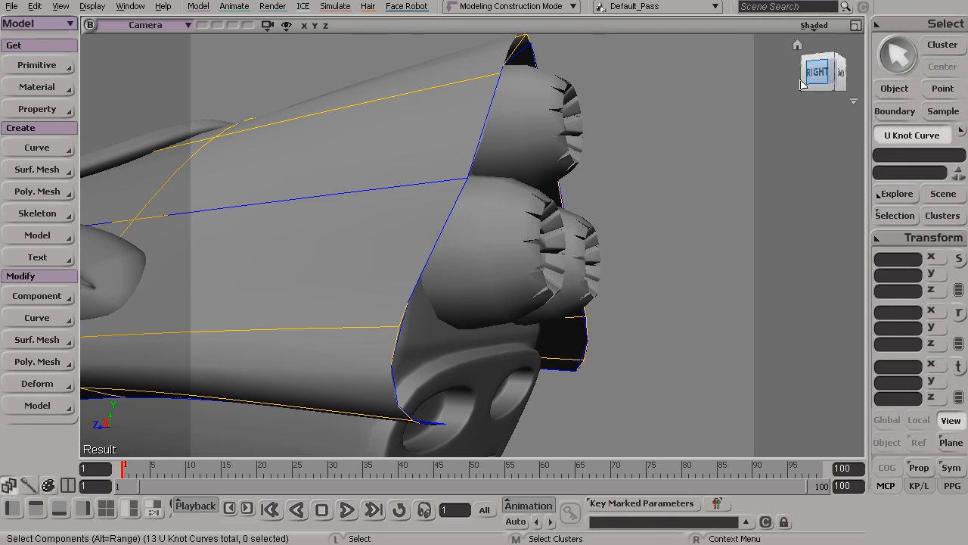
click(431, 187)
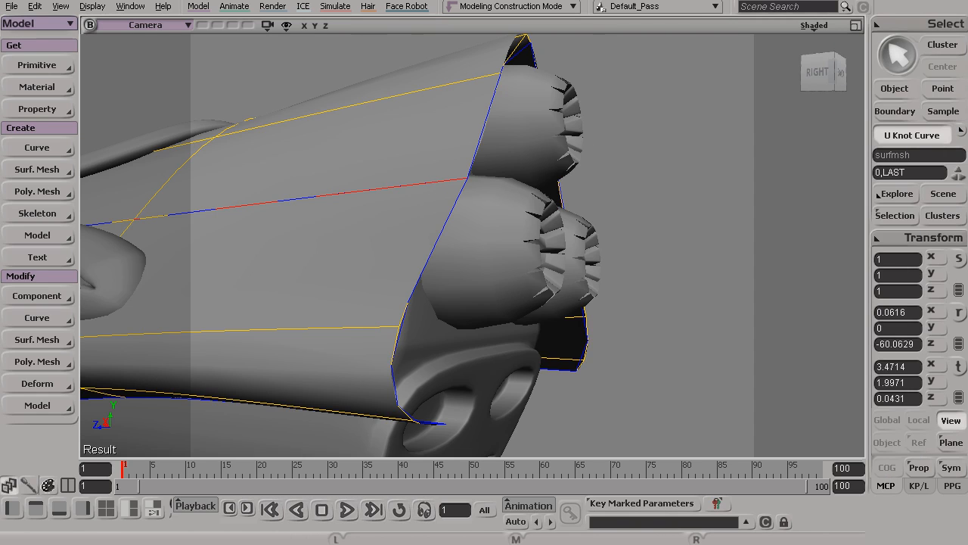
click(961, 134)
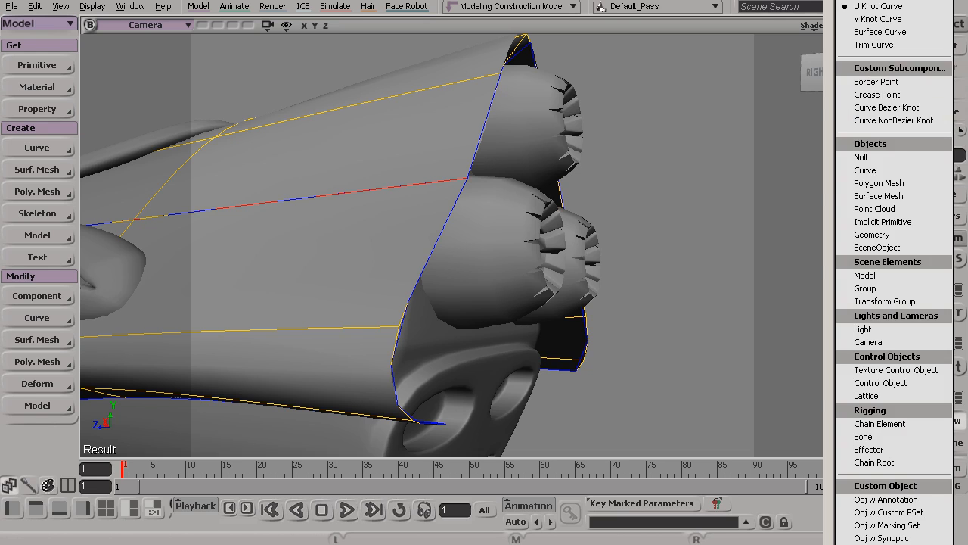
click(878, 19)
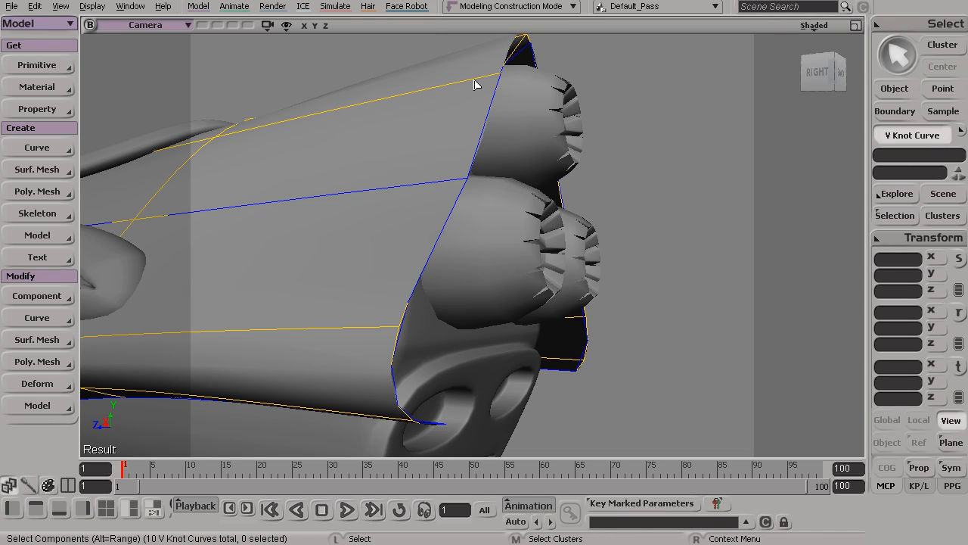
Switch the selection filter to V Isoline and pick an isoline at 0.997 just ahead of the hull's rear edge
click(960, 132)
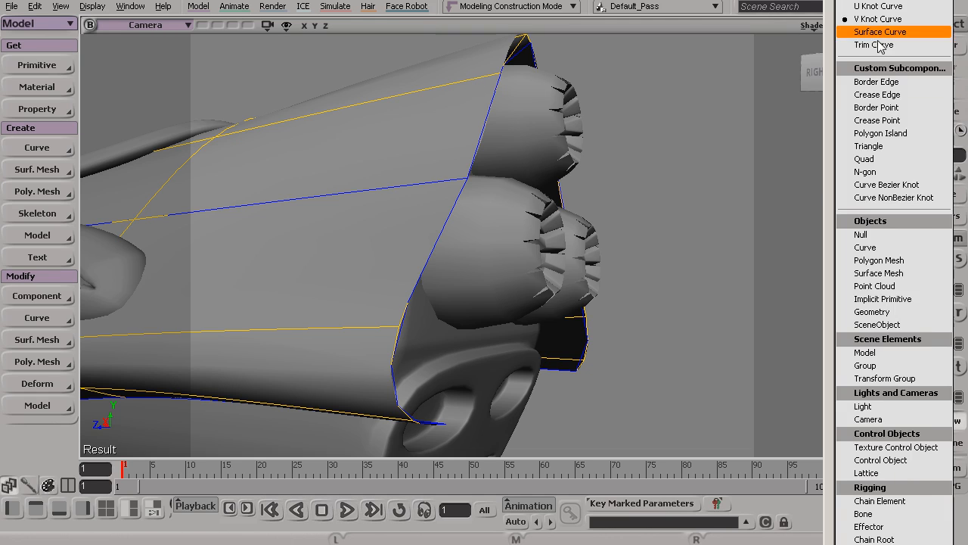
click(882, 43)
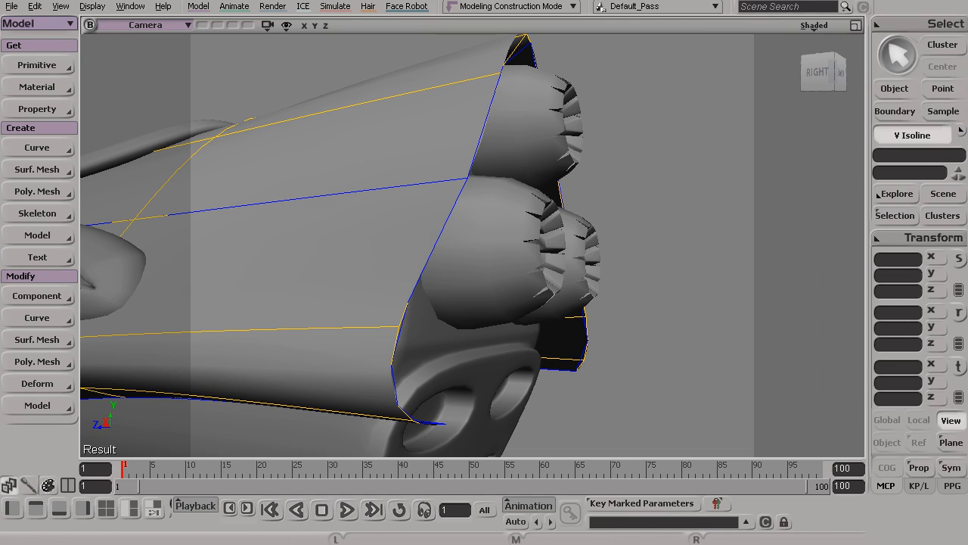
click(457, 183)
key(s)
drag(462, 205, 489, 192)
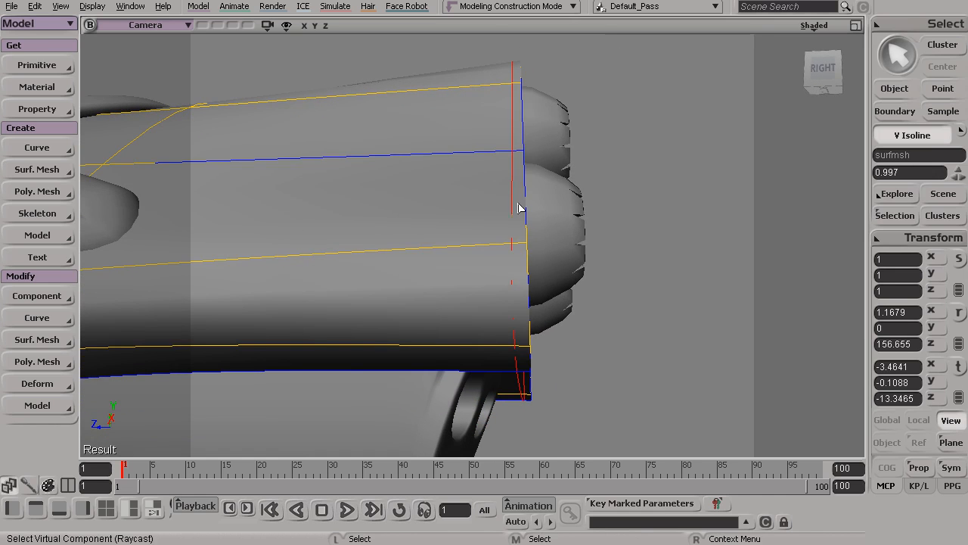
key(s)
drag(515, 267, 509, 278)
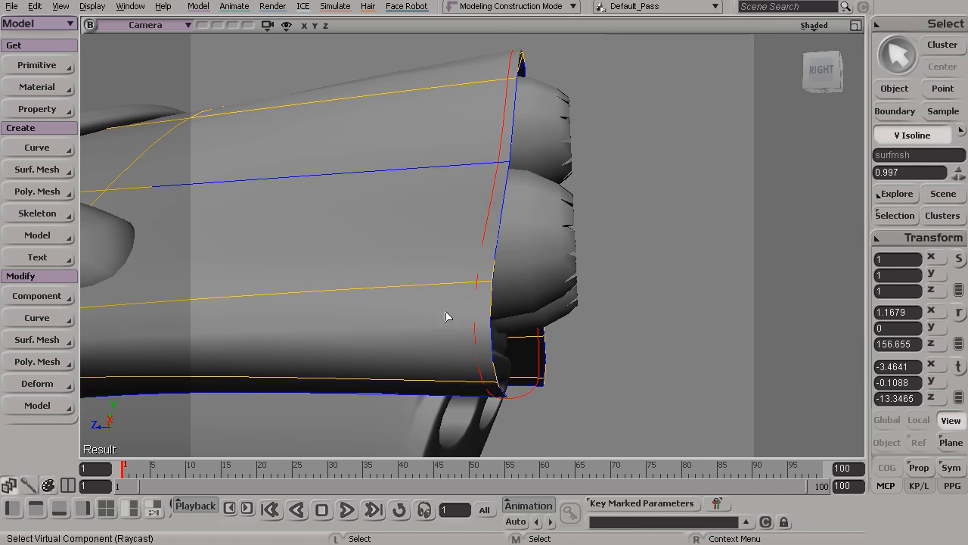
Insert a knot curve at the picked hull isoline with Knot Multiplicity 1 and Position 0.997
click(51, 341)
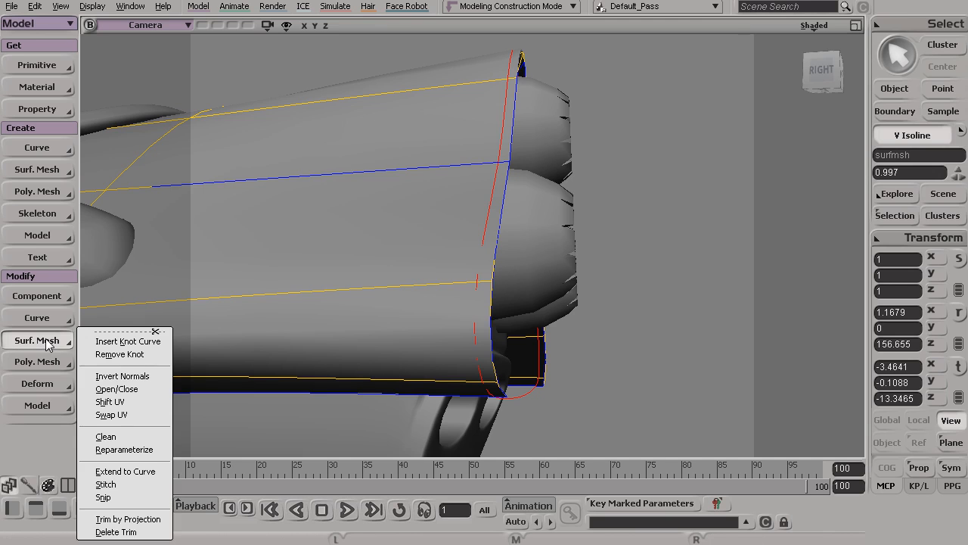
click(129, 342)
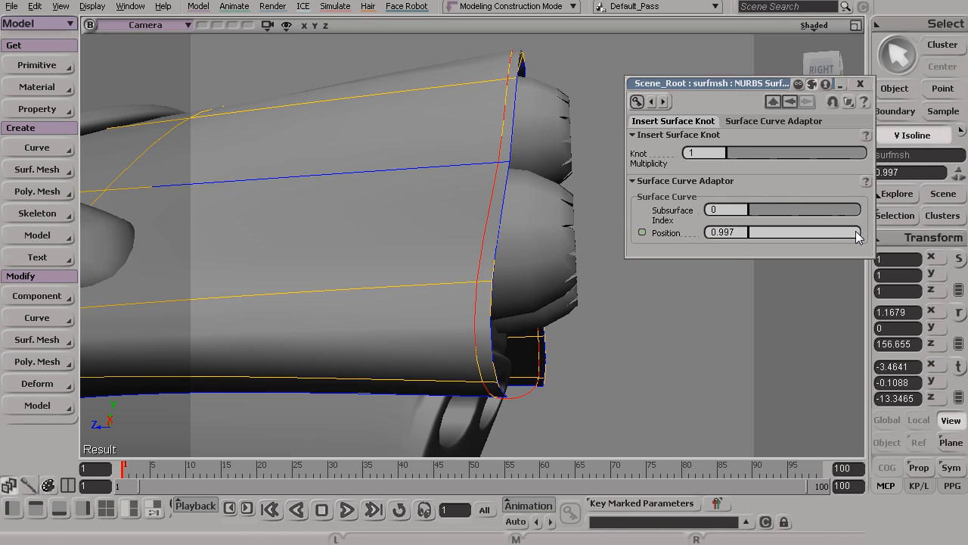
mouse_move(855, 231)
mouse_down()
mouse_move(817, 231)
mouse_move(860, 233)
mouse_up()
key(Return)
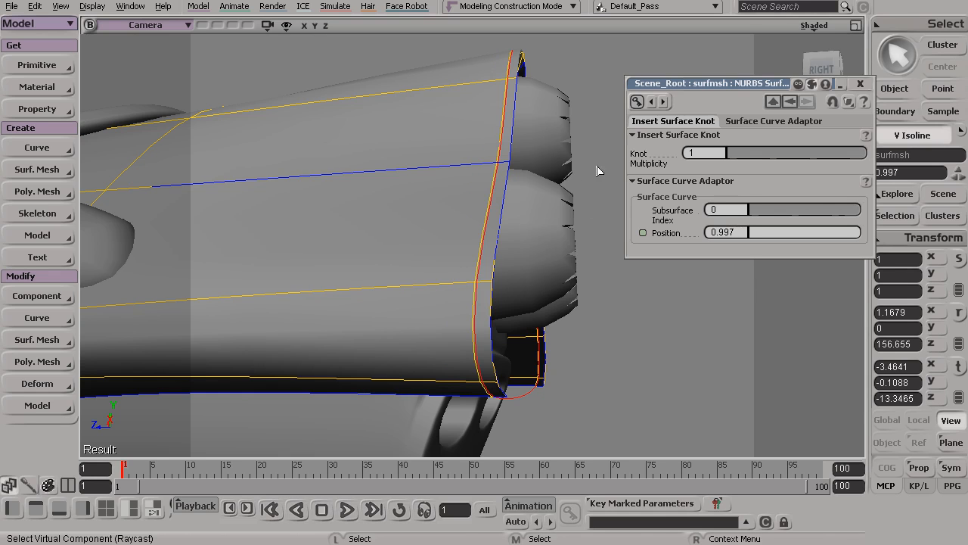
Close the knot curve settings and bring up the selected hull's rear edge in the Right wireframe view
click(861, 84)
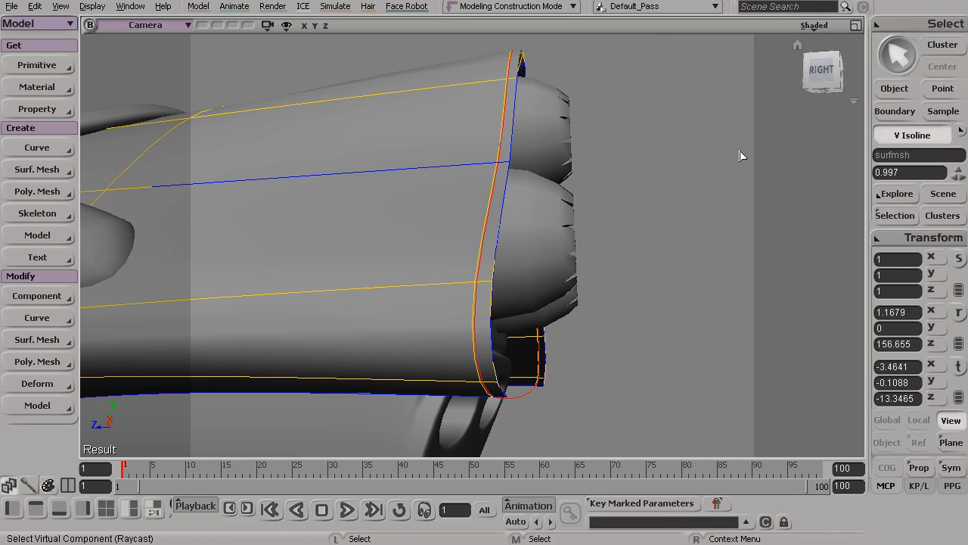
alt+drag(588, 214, 575, 216)
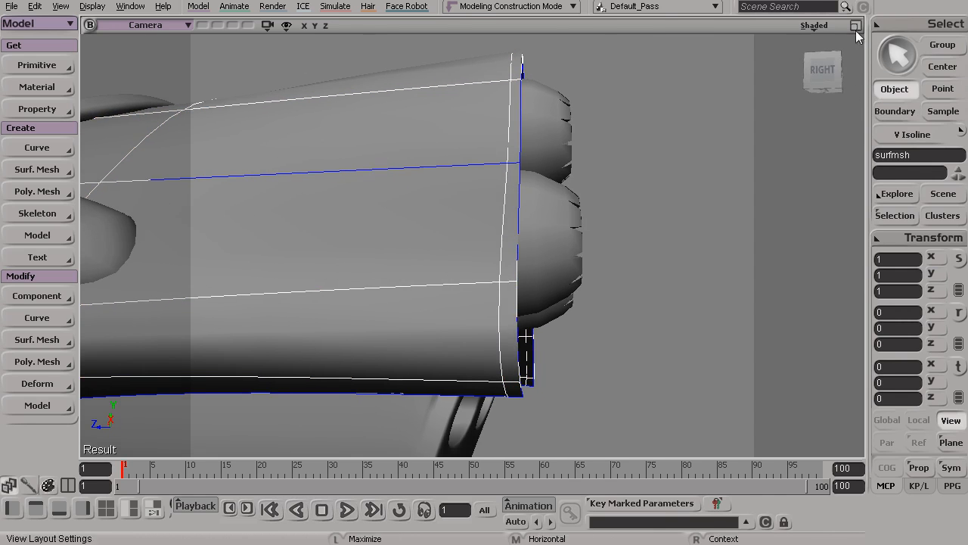
click(856, 26)
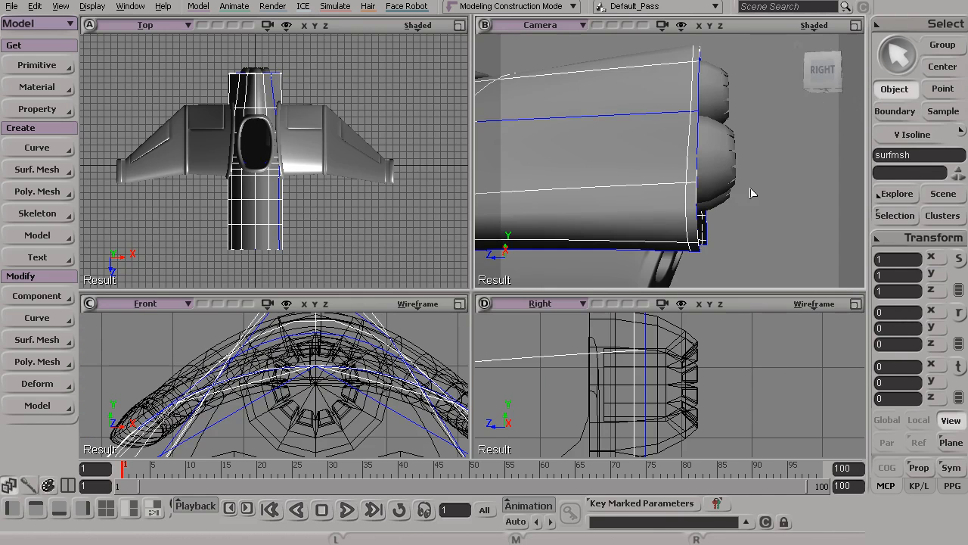
click(856, 309)
alt+right_drag(719, 240, 323, 202)
alt+middle_drag(441, 264, 452, 189)
alt+right_drag(530, 226, 387, 231)
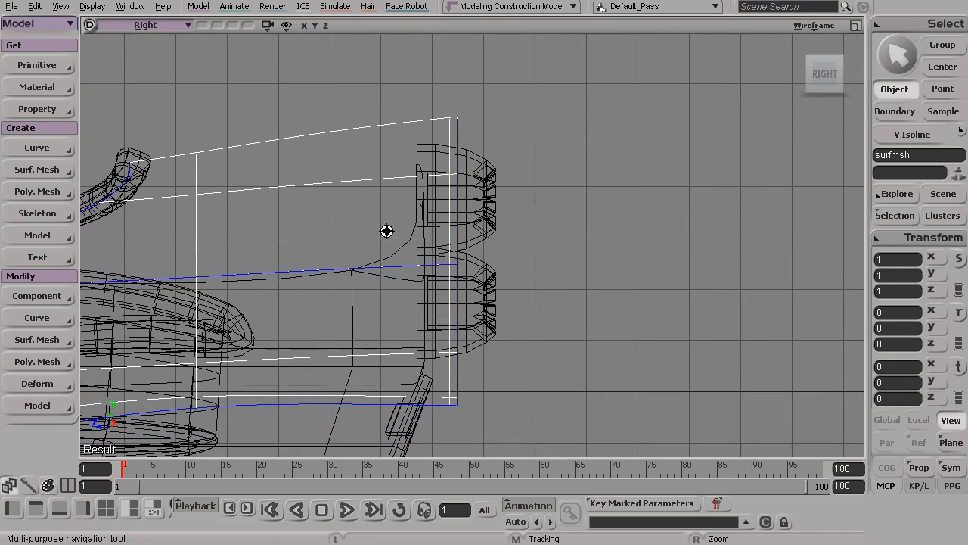
Select the outermost row of 12 control points along the hull's rear edge
key(t)
alt+middle_drag(460, 112, 464, 118)
alt+right_drag(464, 118, 573, 161)
alt+middle_drag(502, 143, 525, 237)
alt+right_drag(524, 237, 690, 304)
alt+middle_drag(559, 174, 597, 328)
alt+right_drag(597, 328, 648, 348)
alt+middle_drag(614, 166, 601, 256)
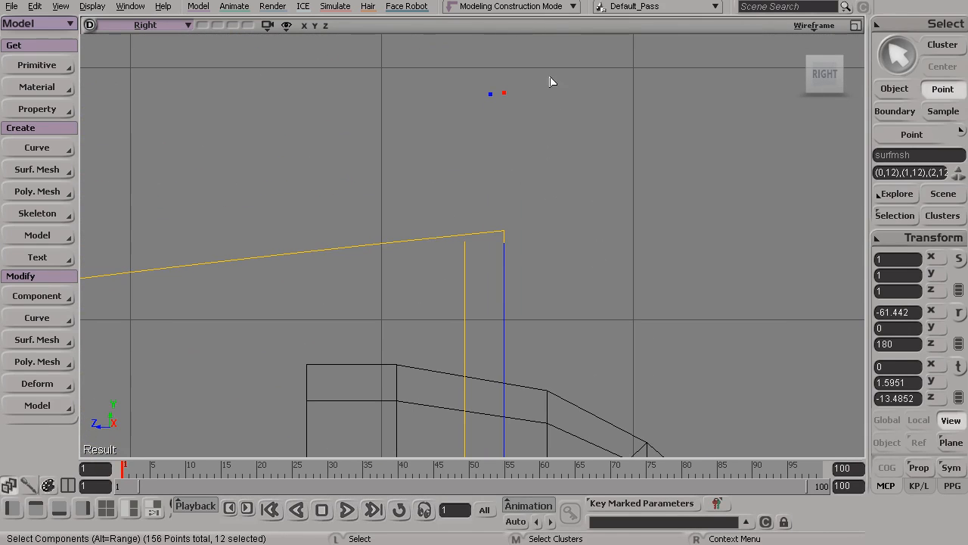
alt+middle_drag(612, 348, 575, 169)
alt+right_drag(529, 185, 279, 250)
alt+middle_drag(462, 319, 451, 178)
alt+right_drag(452, 178, 340, 175)
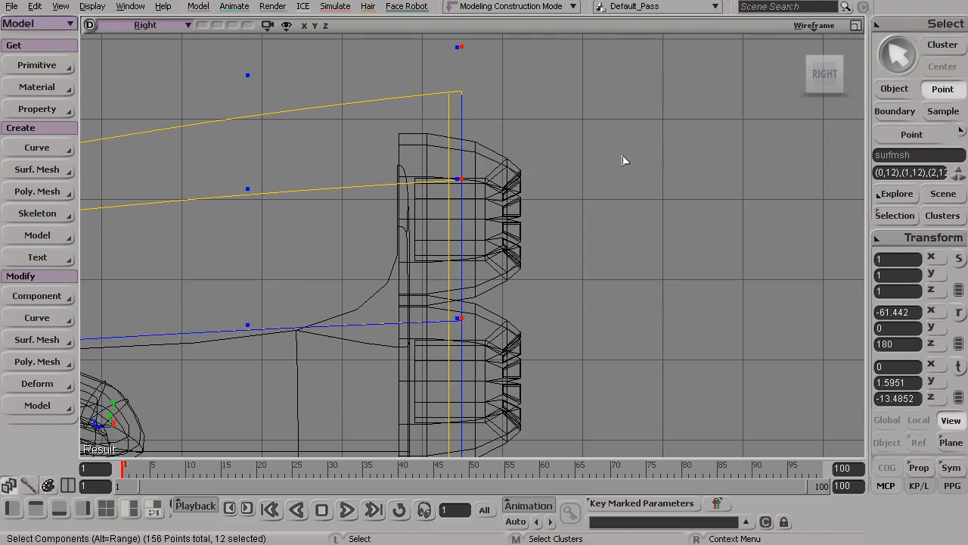
In the Camera view, scale the selected rear-edge points slightly inward, vertically and uniformly, using Global and COG modes
click(855, 26)
click(856, 27)
alt+drag(687, 202, 631, 223)
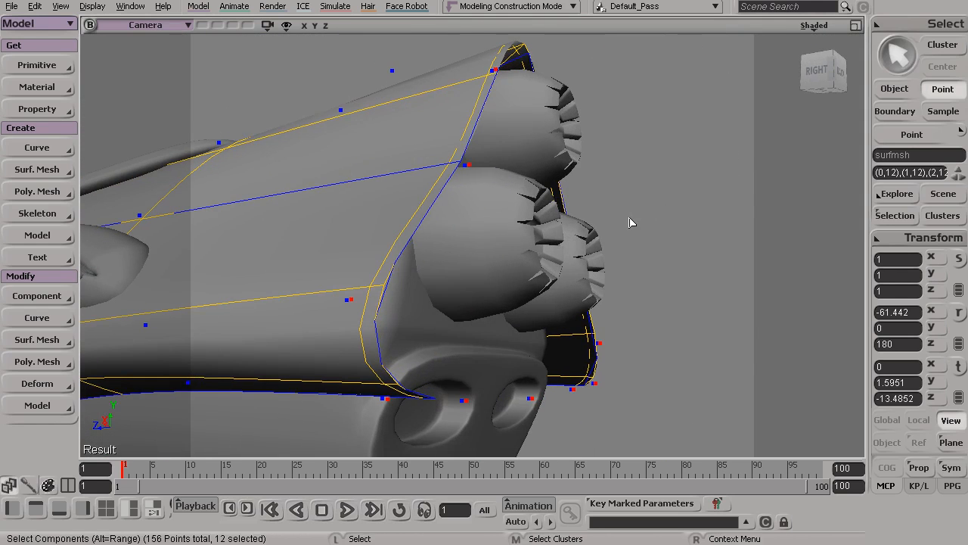
key(x)
alt+drag(536, 285, 729, 363)
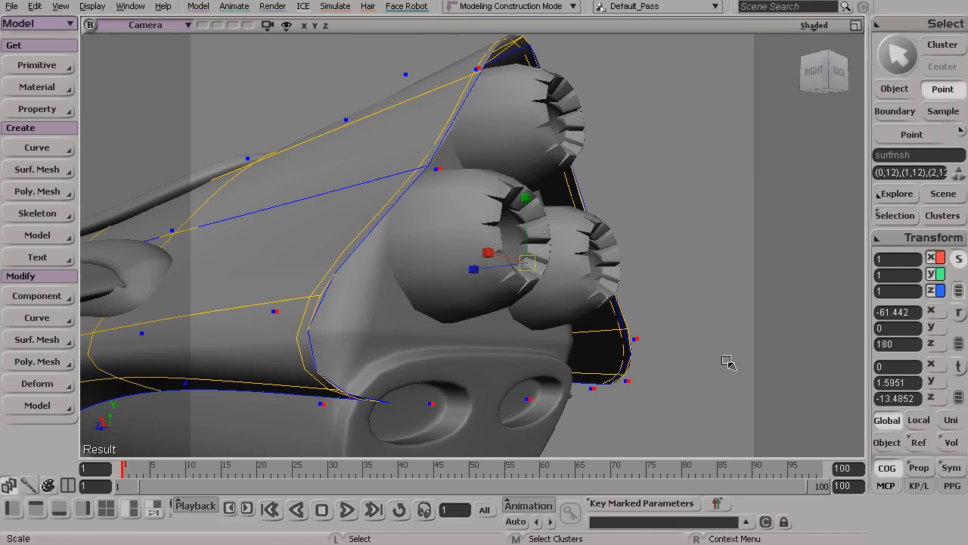
click(886, 420)
click(885, 467)
drag(527, 261, 474, 287)
key(s)
key(x)
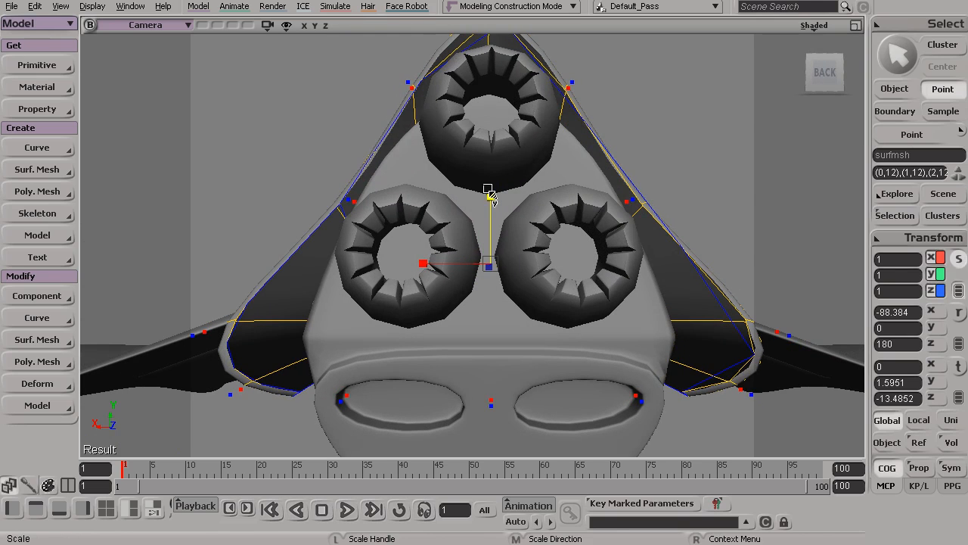
drag(490, 194, 488, 202)
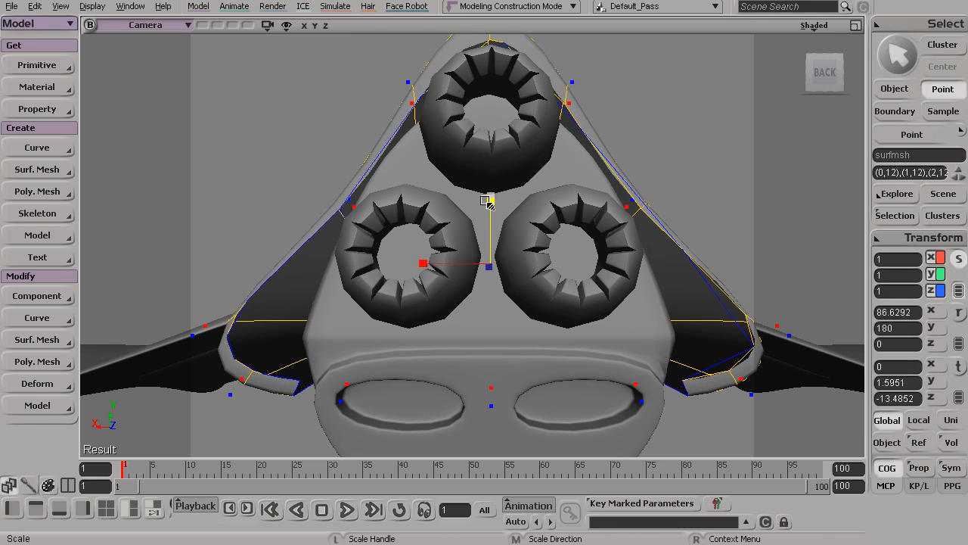
drag(491, 263, 492, 265)
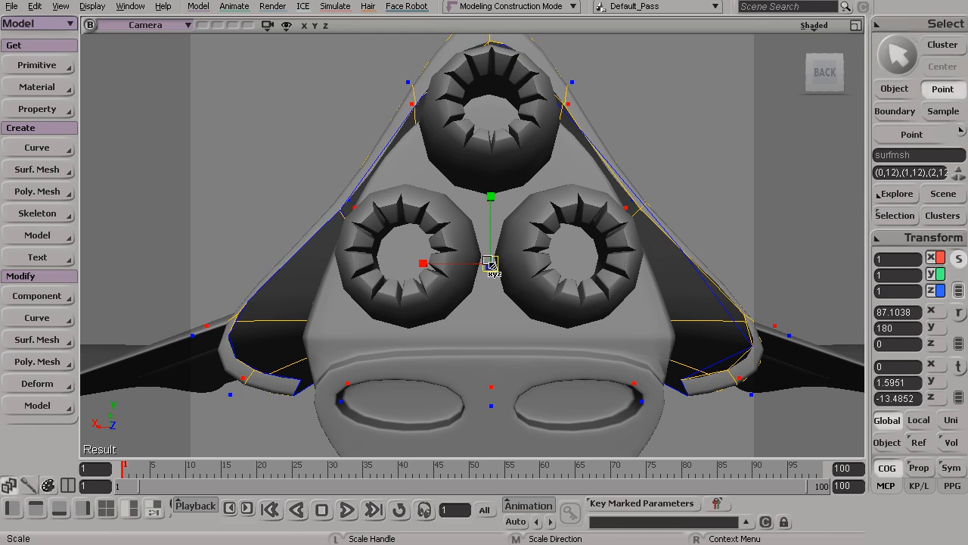
Lower the selected rear-edge points to Y 1.5096 and return to object selection
key(v)
drag(493, 190, 493, 238)
key(s)
key(space)
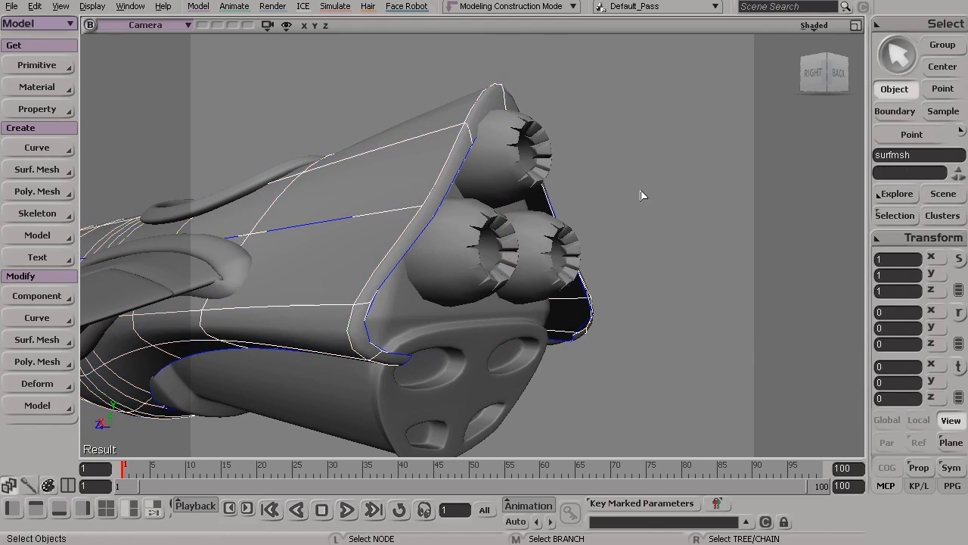
drag(661, 218, 663, 219)
key(s)
Select the two inner rear-edge points of the hull on either side of the upper exhaust
drag(608, 363, 448, 310)
middle_drag(448, 200, 428, 259)
right_drag(428, 259, 519, 344)
click(375, 285)
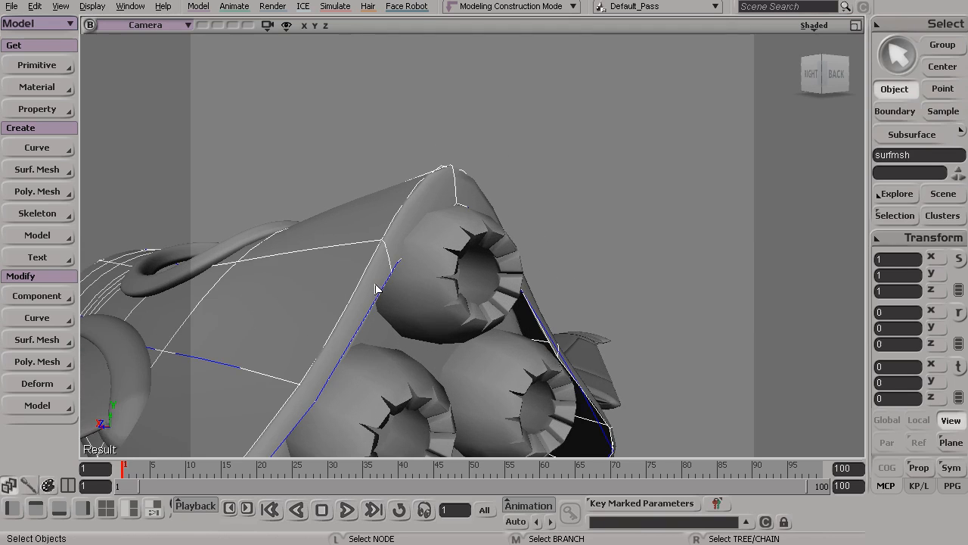
key(t)
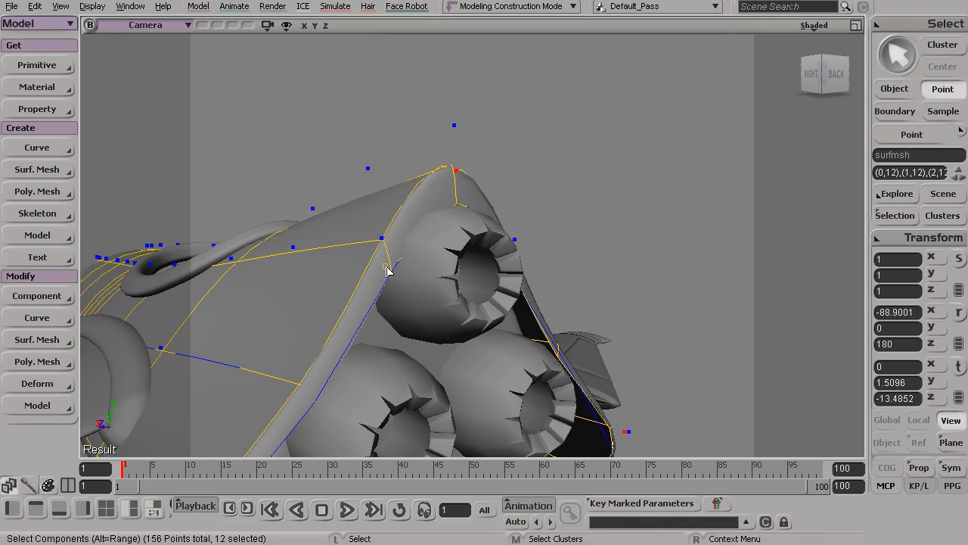
drag(480, 297, 422, 328)
shift+drag(507, 283, 508, 286)
key(s)
drag(437, 301, 474, 306)
right_drag(473, 307, 478, 314)
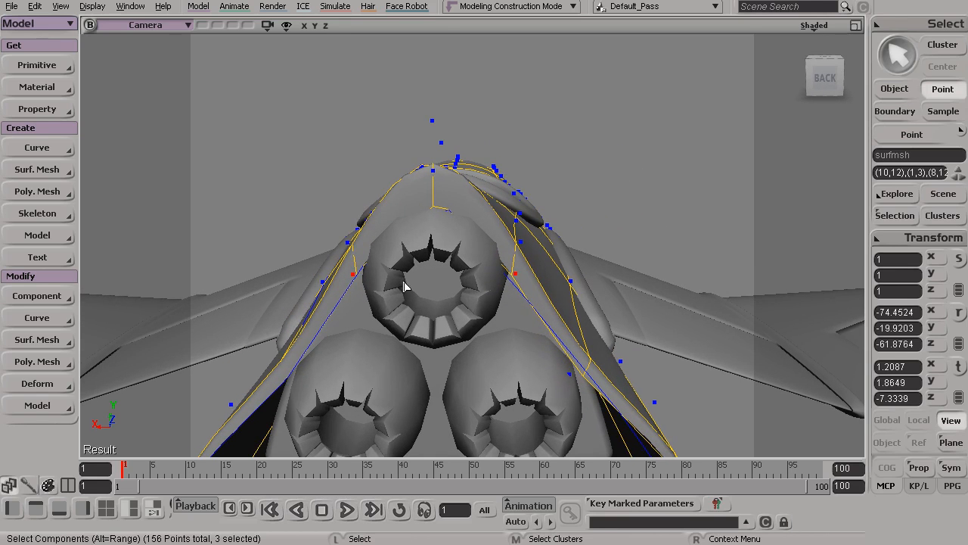
Activate Translate and deselect the stray point (1,3) on the hull's underside, keeping the two rear-edge points selected
key(v)
key(s)
drag(408, 246, 378, 259)
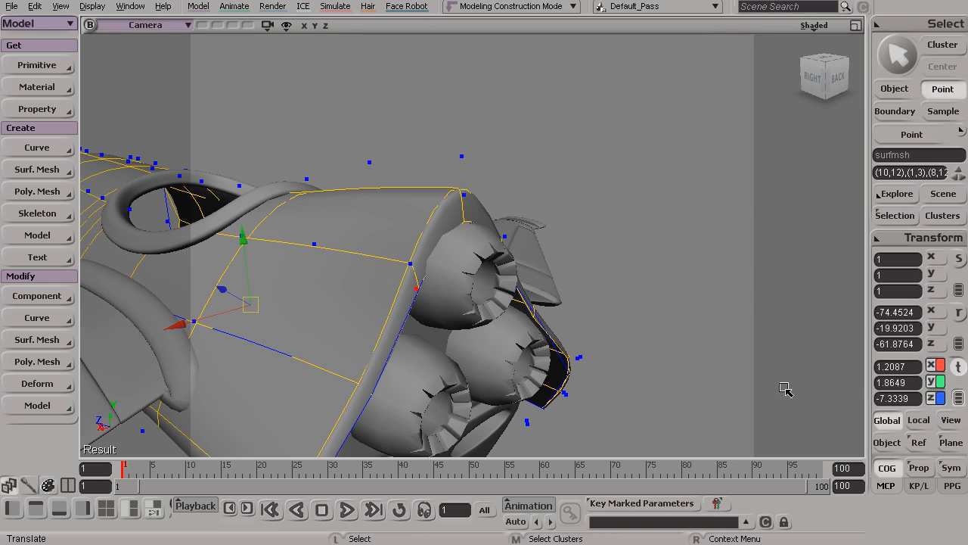
key(s)
drag(507, 354, 493, 289)
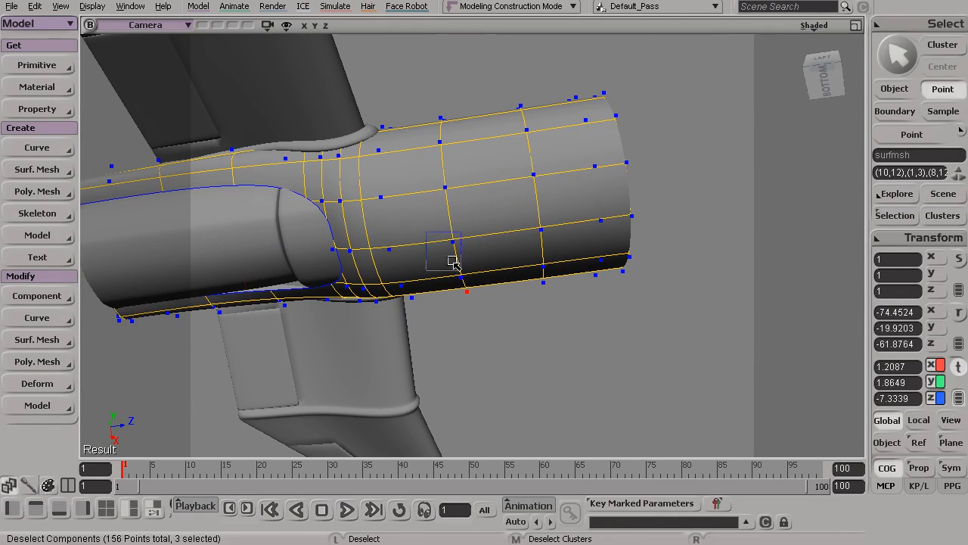
Raise the two points beside the upper exhaust, (10,12) and (8,12), to Y 4.0825
key(s)
drag(300, 190, 473, 227)
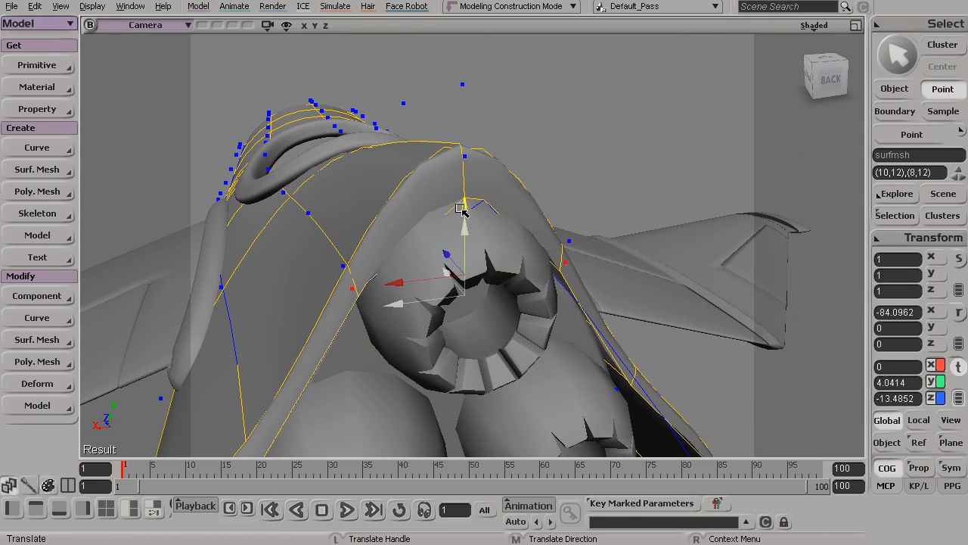
key(s)
drag(470, 238, 508, 305)
Enable XRay and set the Camera view to Wireframe display to expose the points around the upper exhaust
click(819, 39)
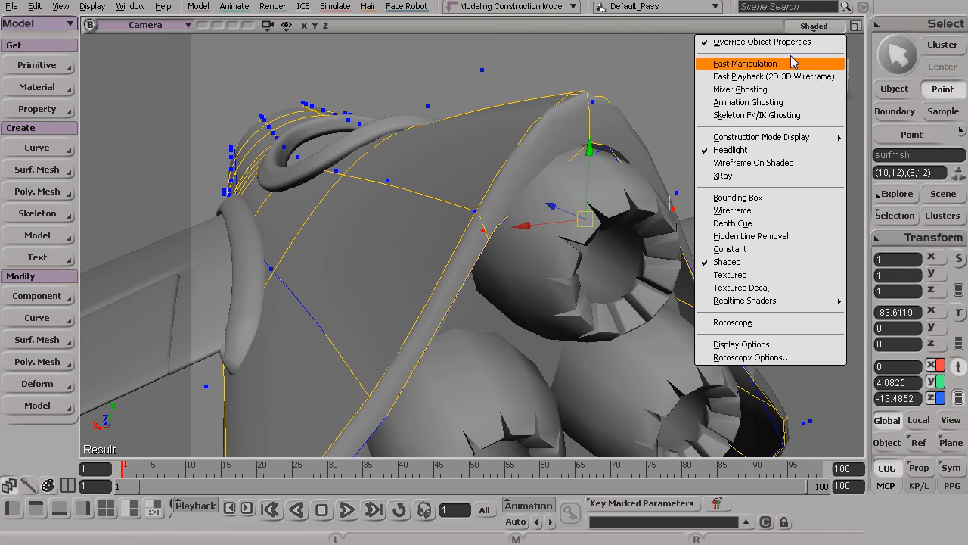
click(716, 175)
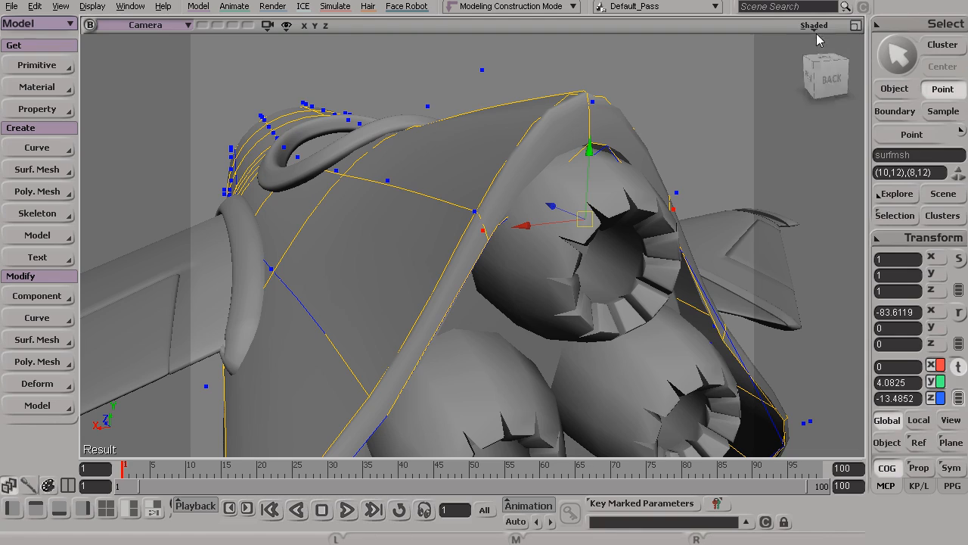
click(814, 27)
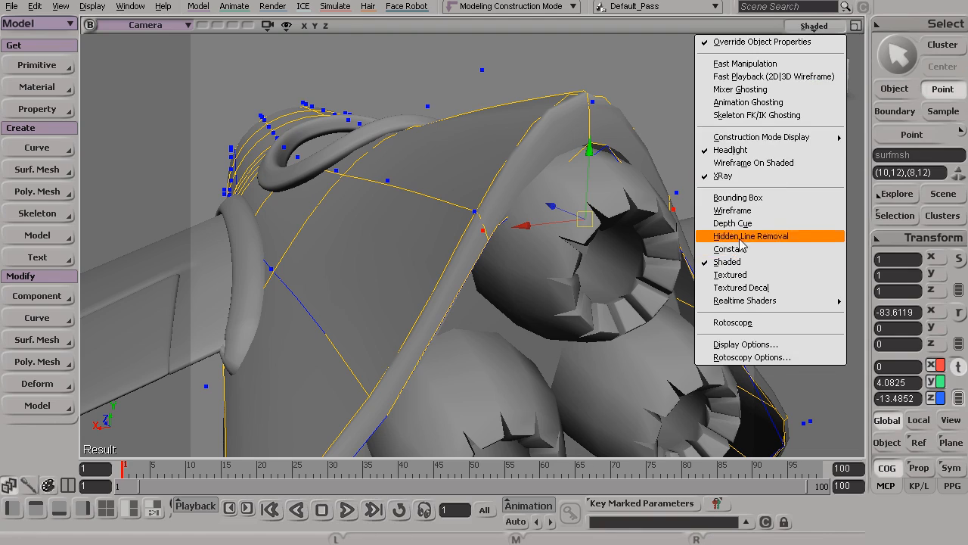
click(738, 211)
key(s)
drag(525, 226, 628, 210)
key(space)
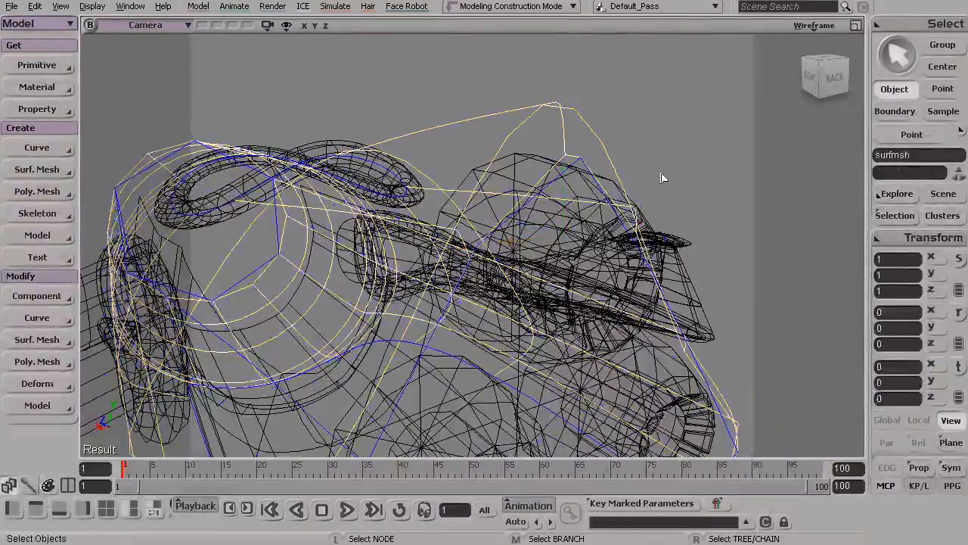
drag(664, 177, 673, 217)
Select the single rear-edge point (9,12) at the hull's peak above the upper exhaust and frame it
click(494, 124)
key(t)
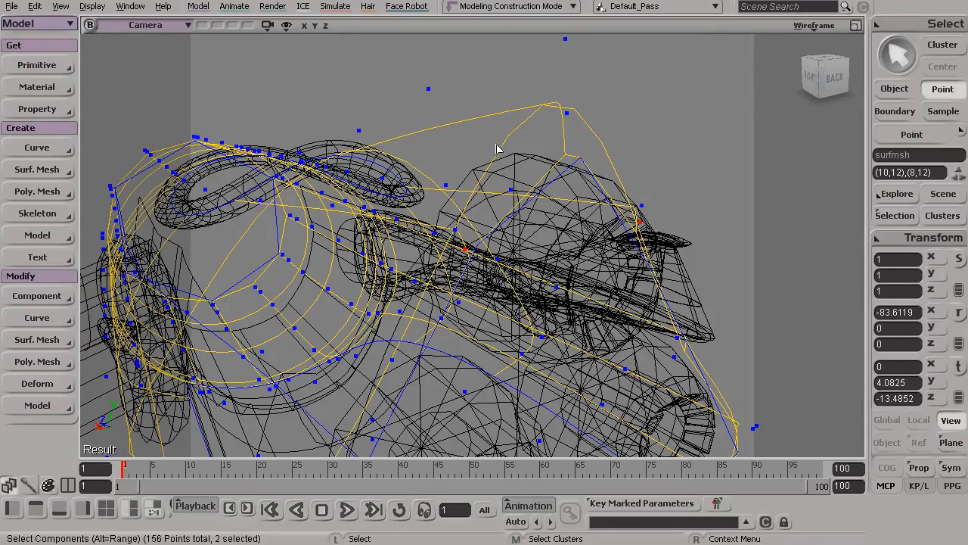
key(s)
drag(561, 301, 586, 288)
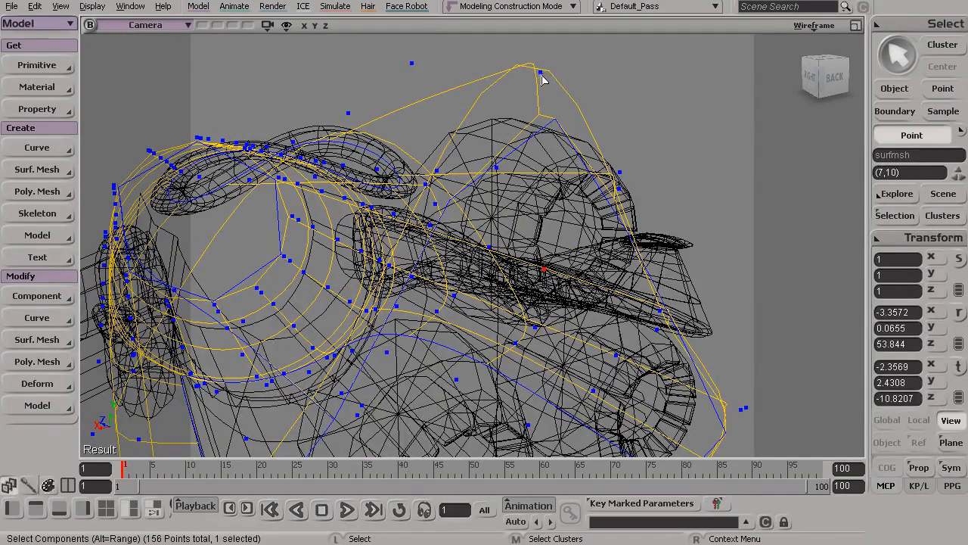
key(s)
drag(569, 151, 561, 158)
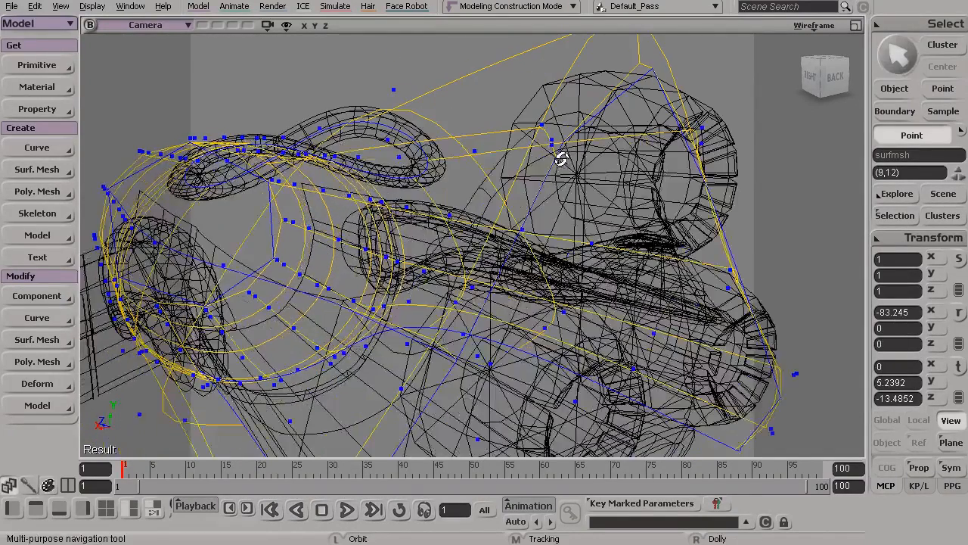
key(f)
drag(570, 254, 499, 303)
Switch the Camera view back to Shaded and raise the hull's peak point (9,12) to about Y 5.55
key(v)
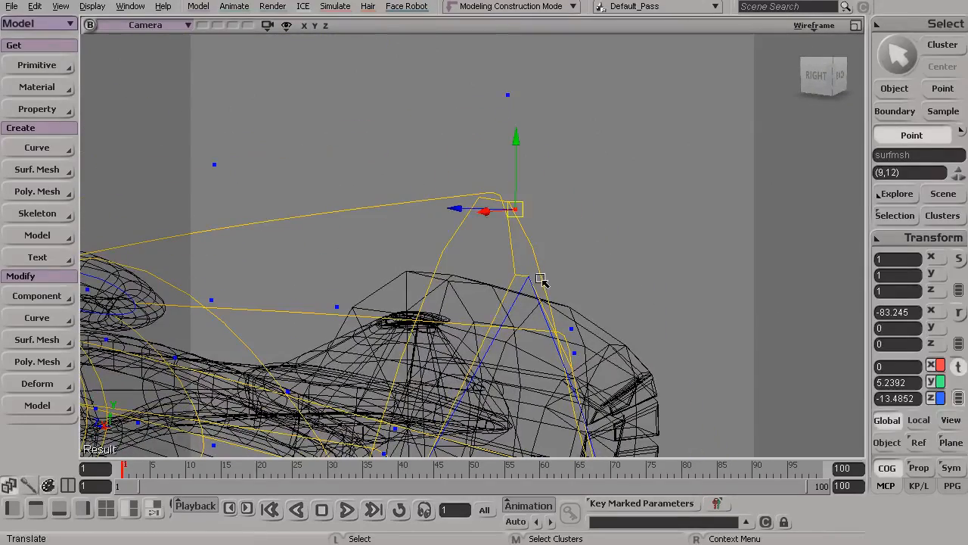
click(813, 25)
click(764, 265)
key(s)
mouse_move(644, 279)
mouse_down()
mouse_move(596, 275)
mouse_move(573, 253)
mouse_move(575, 239)
mouse_up()
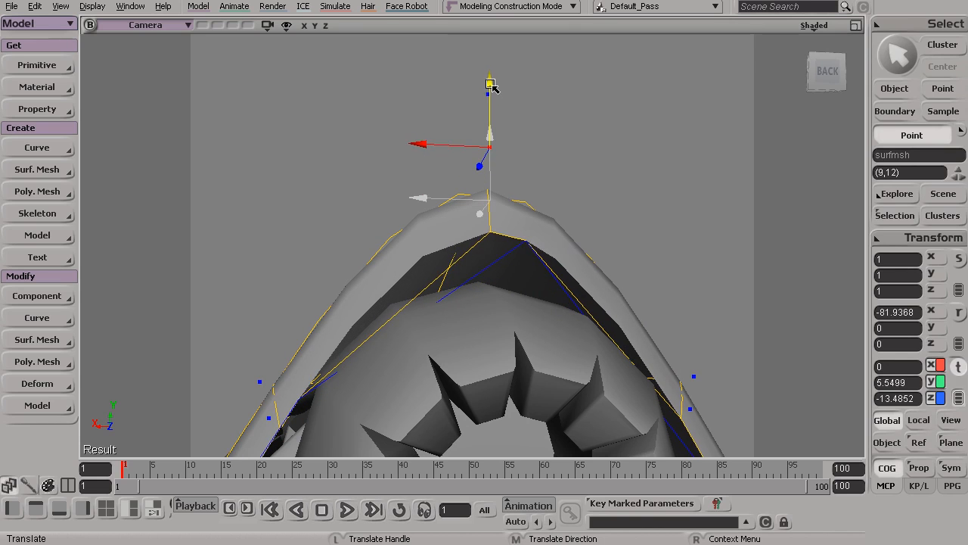
key(s)
drag(516, 129, 386, 210)
Clear the selection and examine the finished hull rim and exhausts from behind, from the side and from below
key(space)
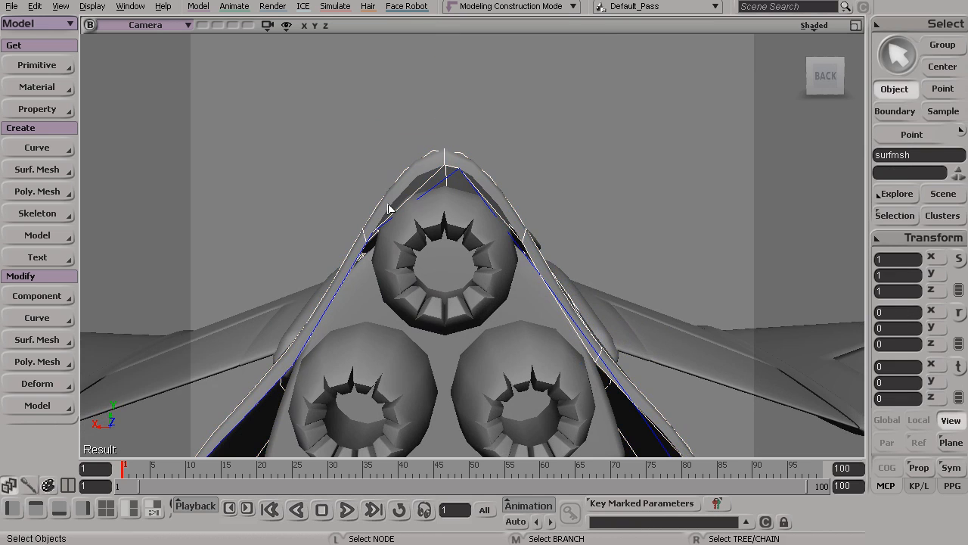
key(s)
drag(664, 361, 400, 214)
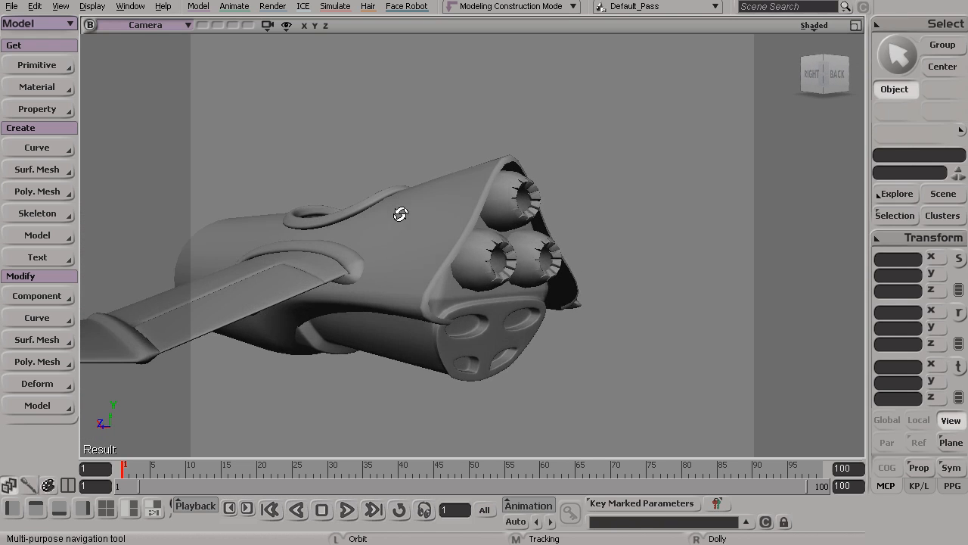
key(s)
mouse_move(457, 323)
mouse_down()
mouse_move(470, 345)
mouse_move(370, 335)
mouse_move(456, 328)
mouse_up()
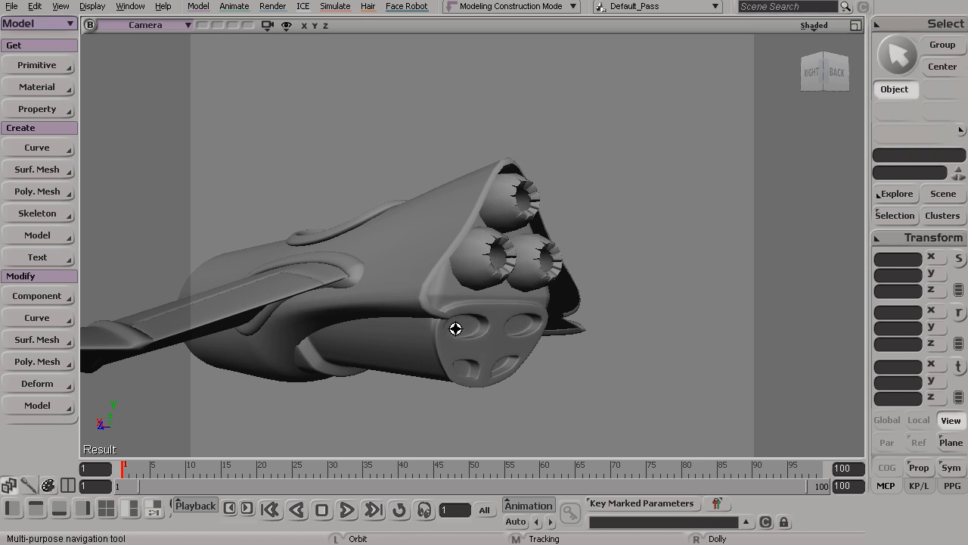
key(s)
drag(539, 272, 430, 235)
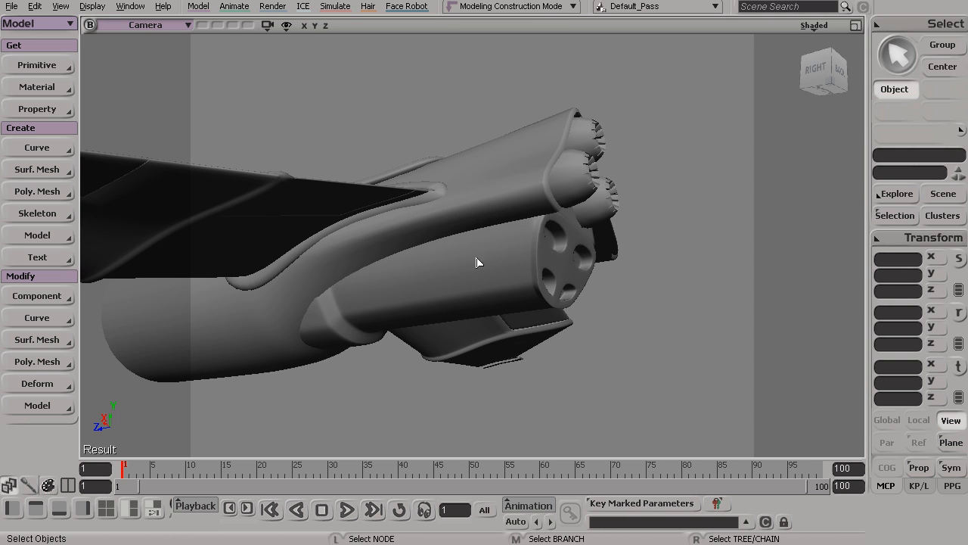